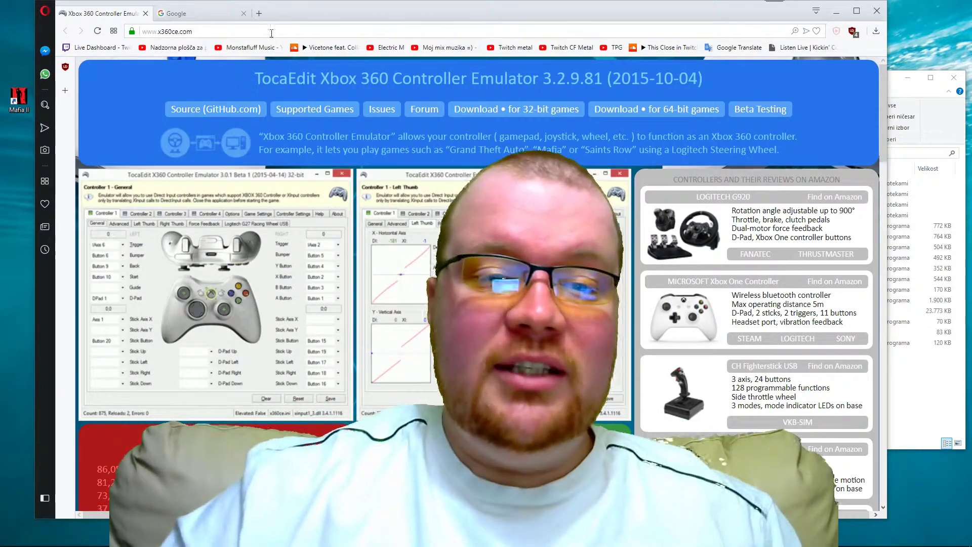
# Highlight the emulator's name and its 2015-10-04 release date, then select the Mafia II desktop shortcut.
pyautogui.moveTo(252, 76); pyautogui.dragTo(544, 81)
pyautogui.click(543, 81)
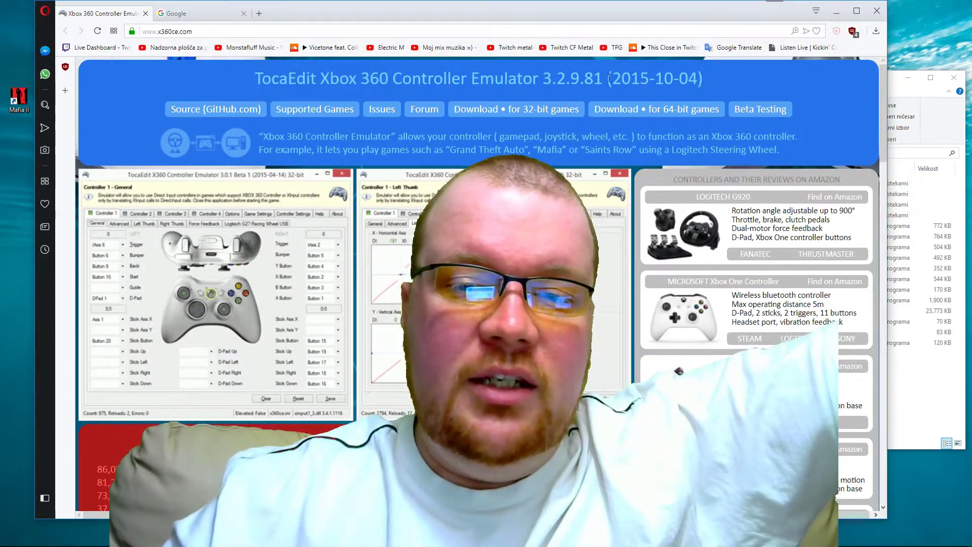
pyautogui.moveTo(611, 79); pyautogui.dragTo(699, 80)
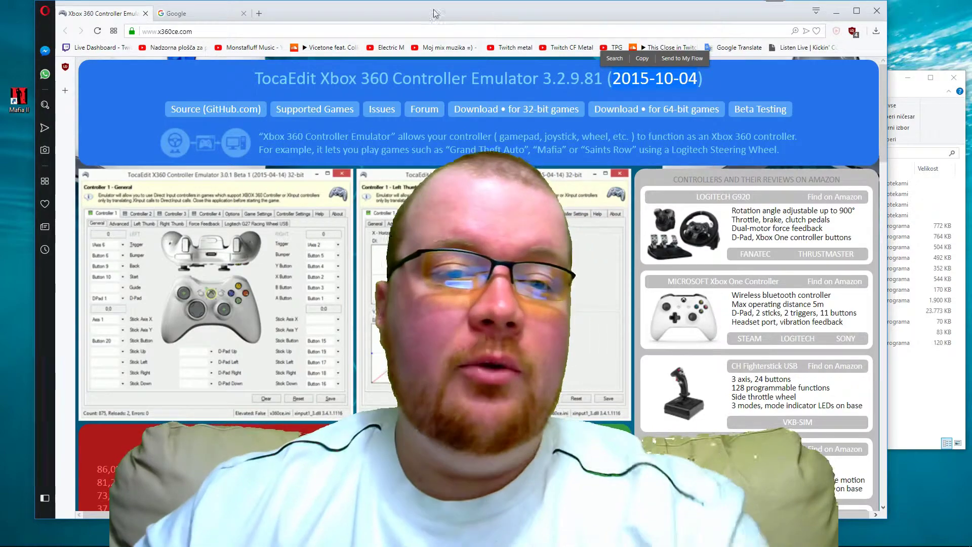
pyautogui.click(28, 99)
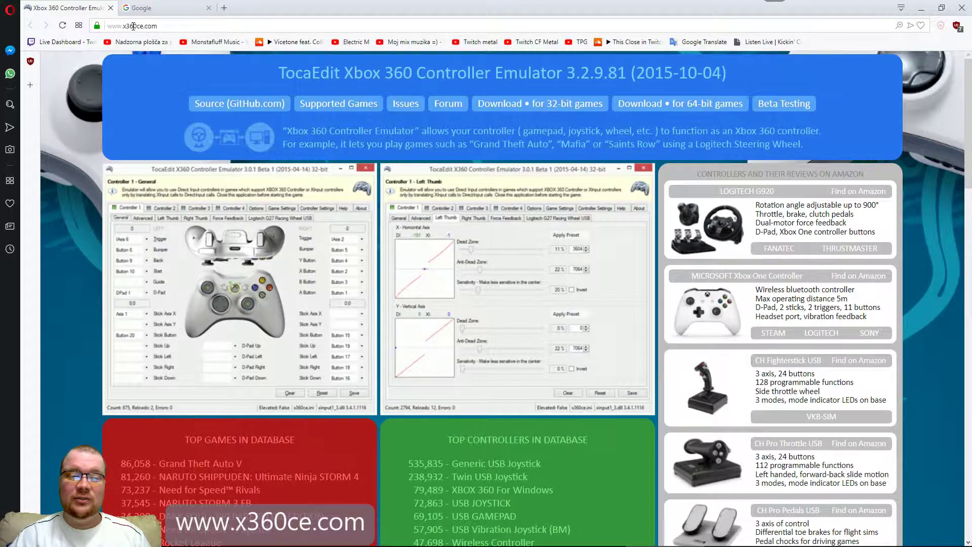
# Run a Google search for 'x360ce', then return to the x360ce.com page.
pyautogui.click(156, 7)
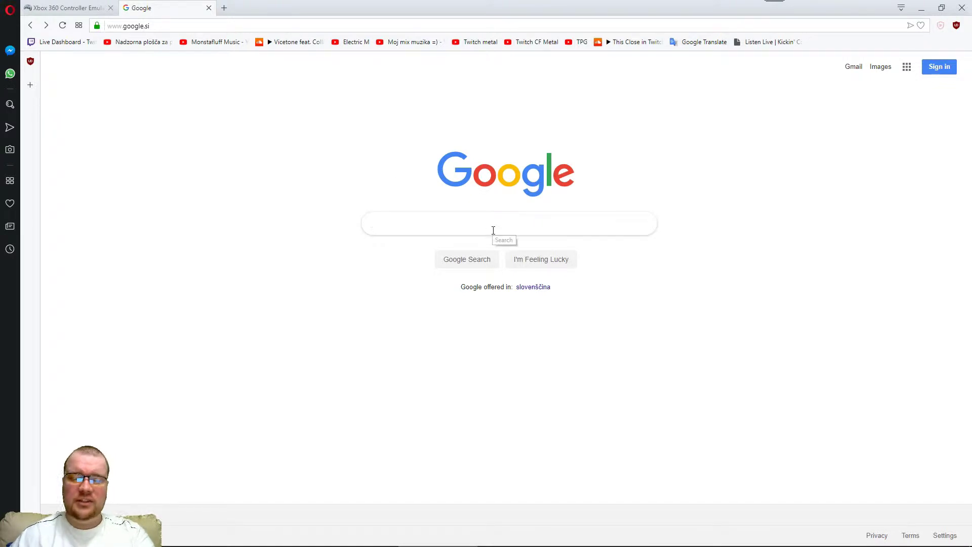
pyautogui.write('x')
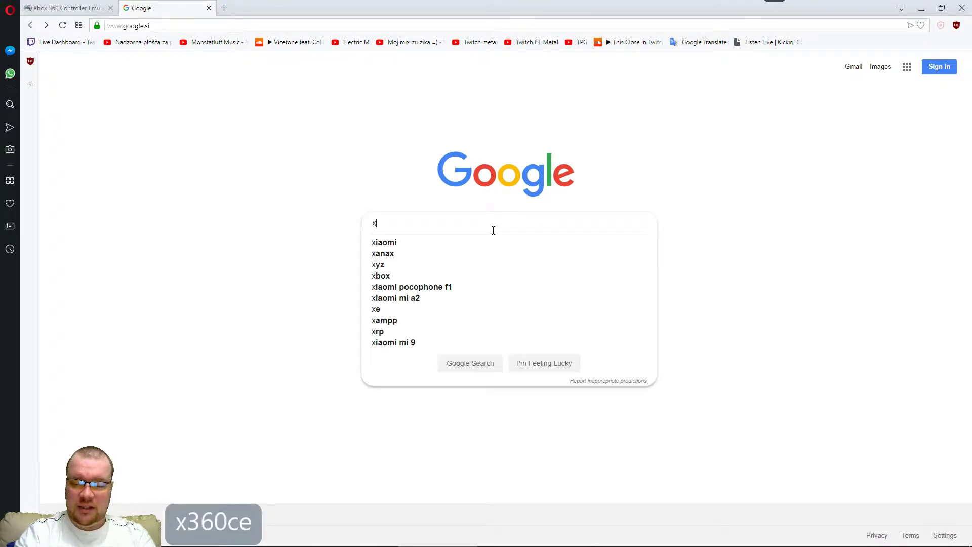
pyautogui.write('360ce')
pyautogui.press('Return')
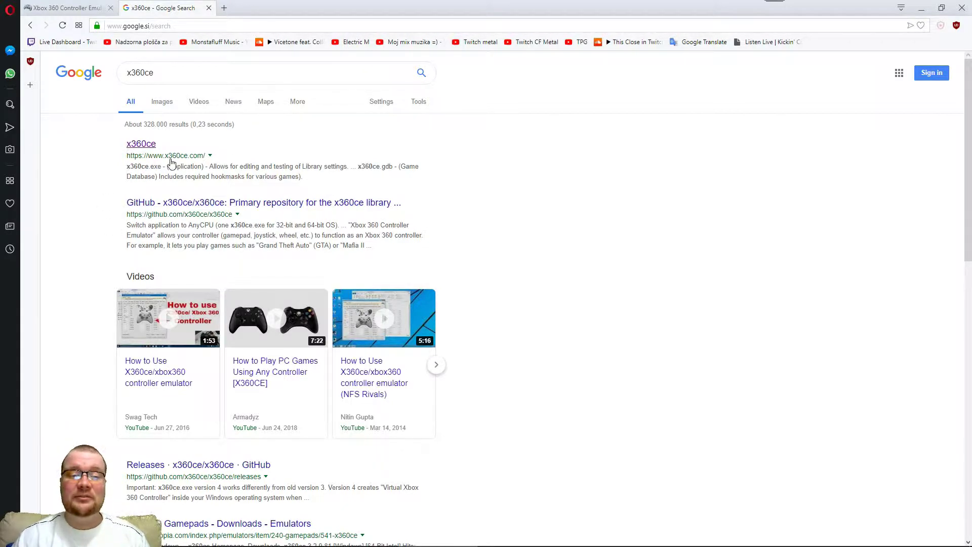
pyautogui.click(67, 5)
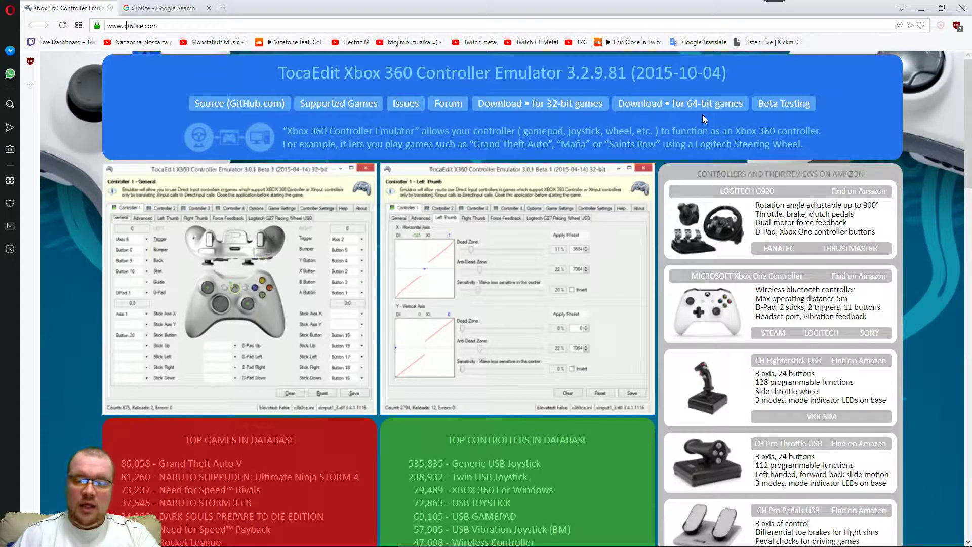
# Minimize Opera and open Task Manager from the taskbar.
pyautogui.click(923, 9)
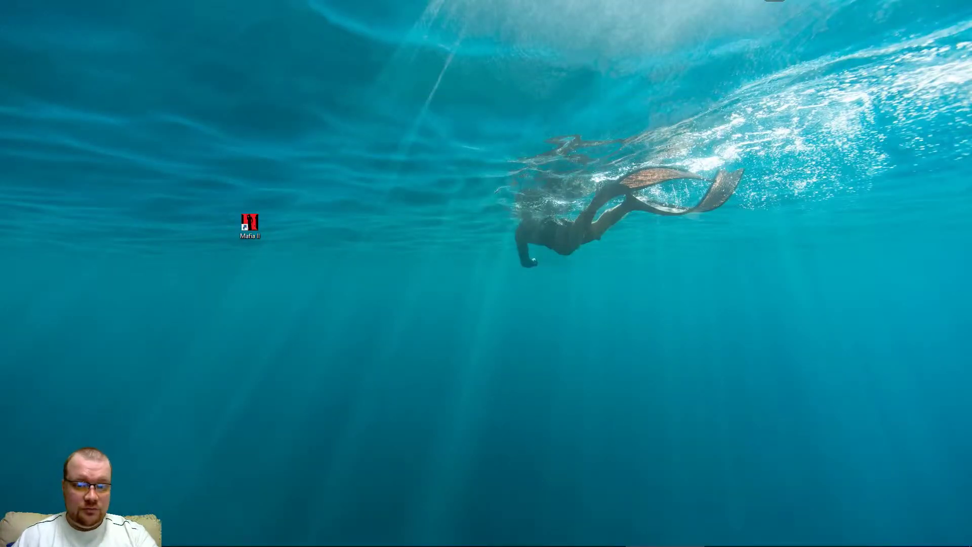
pyautogui.moveTo(501, 545)
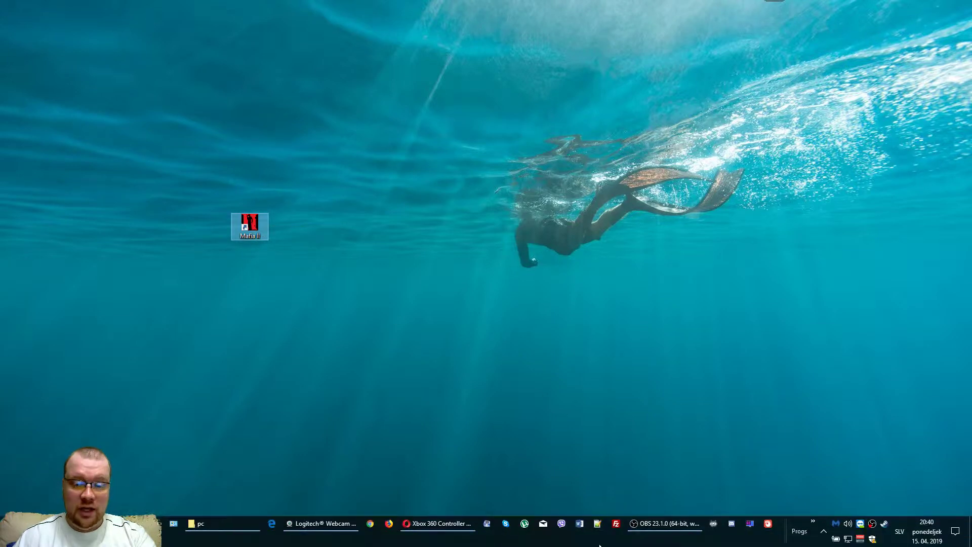
pyautogui.rightClick(598, 545)
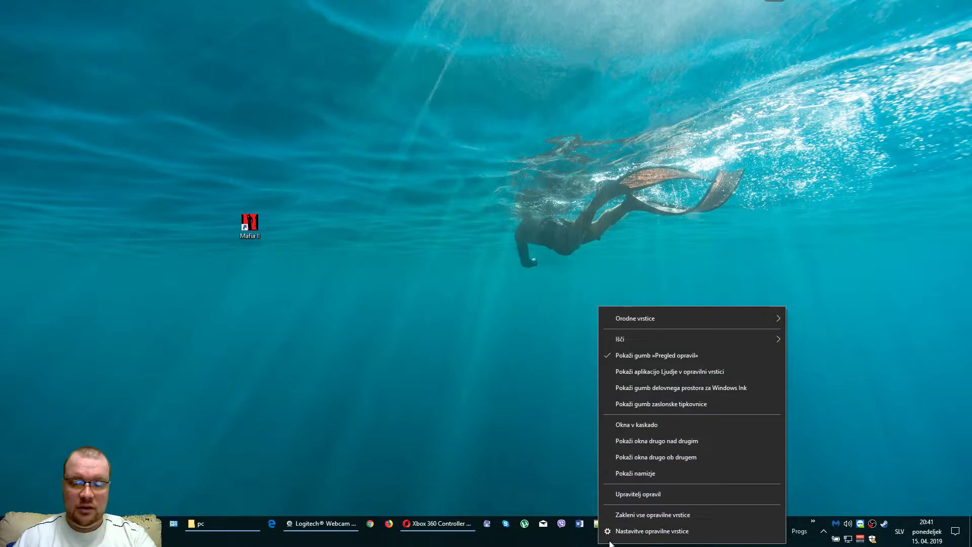
pyautogui.click(666, 499)
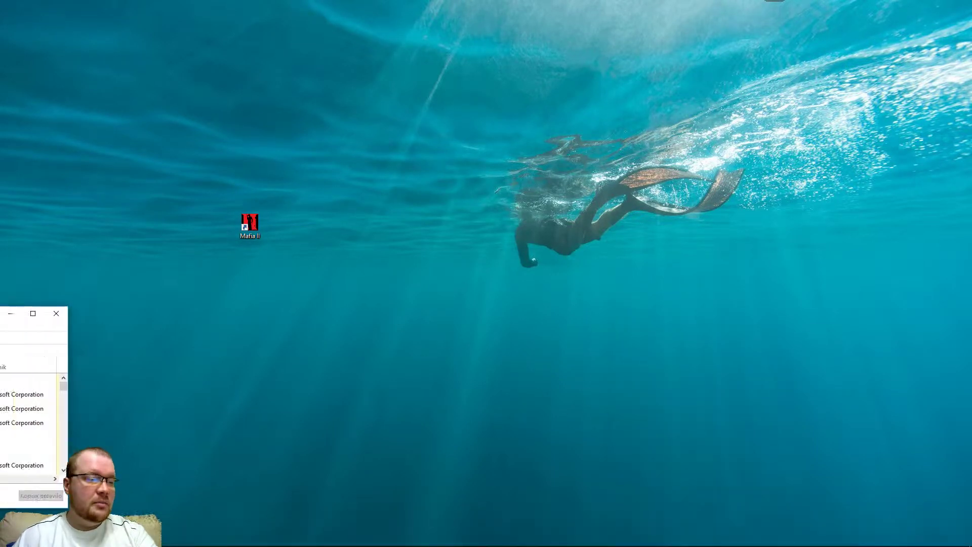
# Move Task Manager aside, launch Mafia II, and switch back to the desktop.
pyautogui.moveTo(30, 318); pyautogui.dragTo(636, 319)
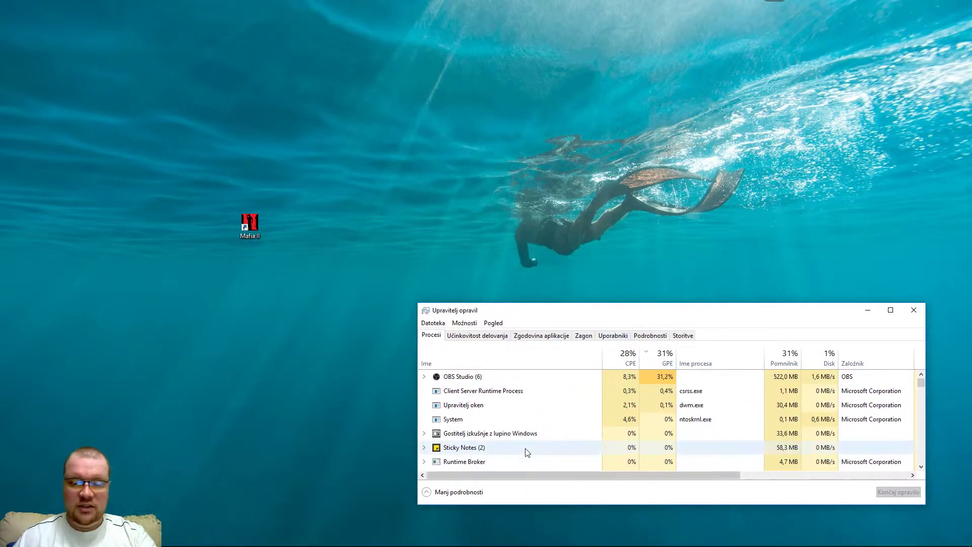
pyautogui.doubleClick(255, 225)
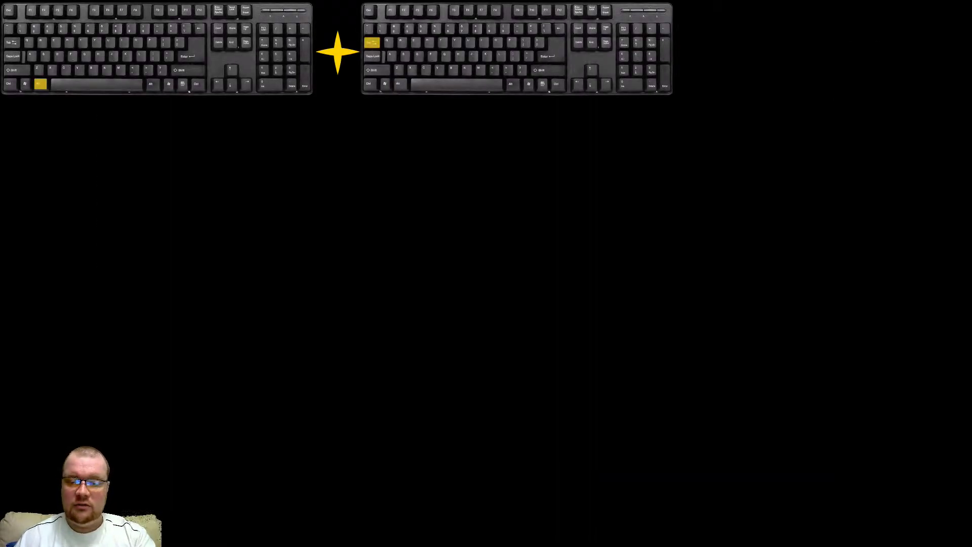
pyautogui.hotkey('alt', 'Tab')
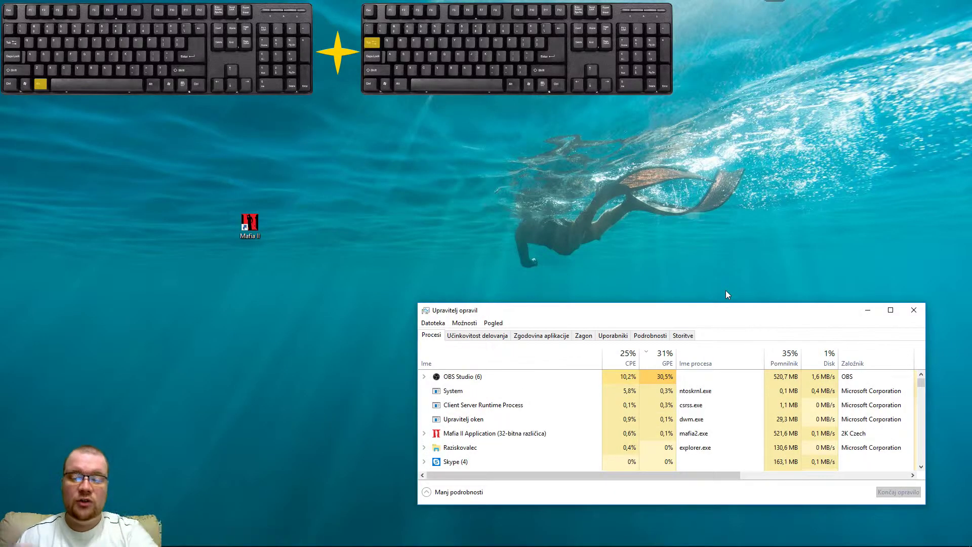
# Select the Mafia II Application (32-bit) process row to show it is 32-bit.
pyautogui.click(505, 433)
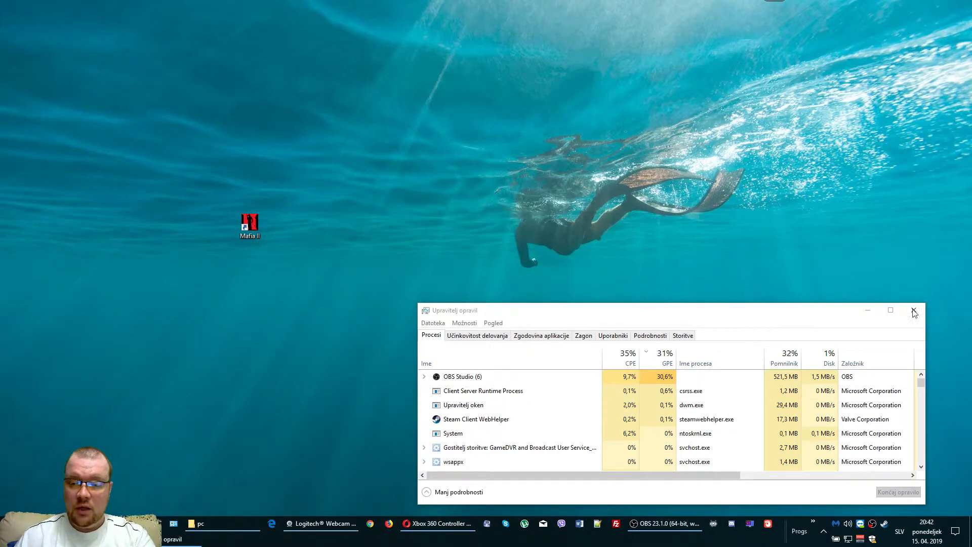
# Close Task Manager, then save the 32-bit x360ce.zip from x360ce.com to the Desktop.
pyautogui.click(914, 311)
pyautogui.click(442, 523)
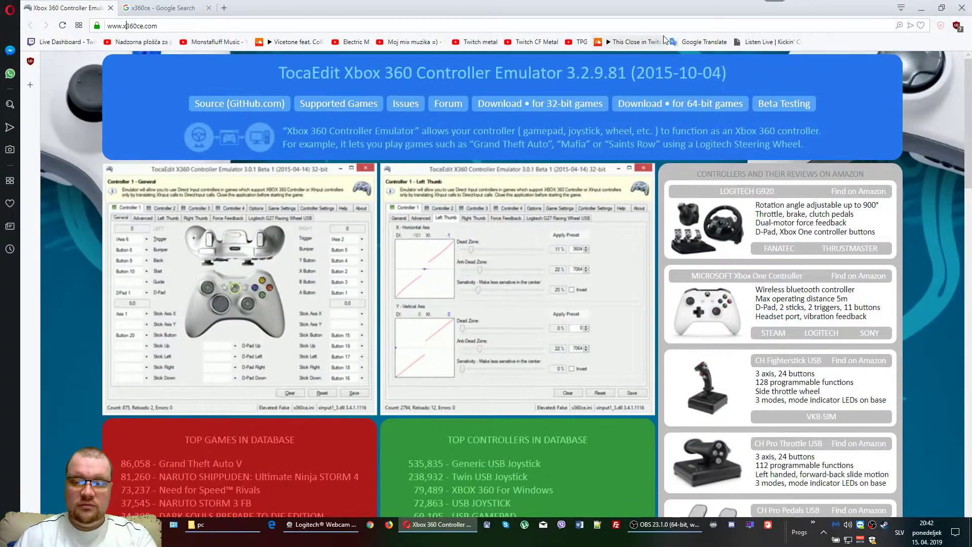
pyautogui.click(545, 108)
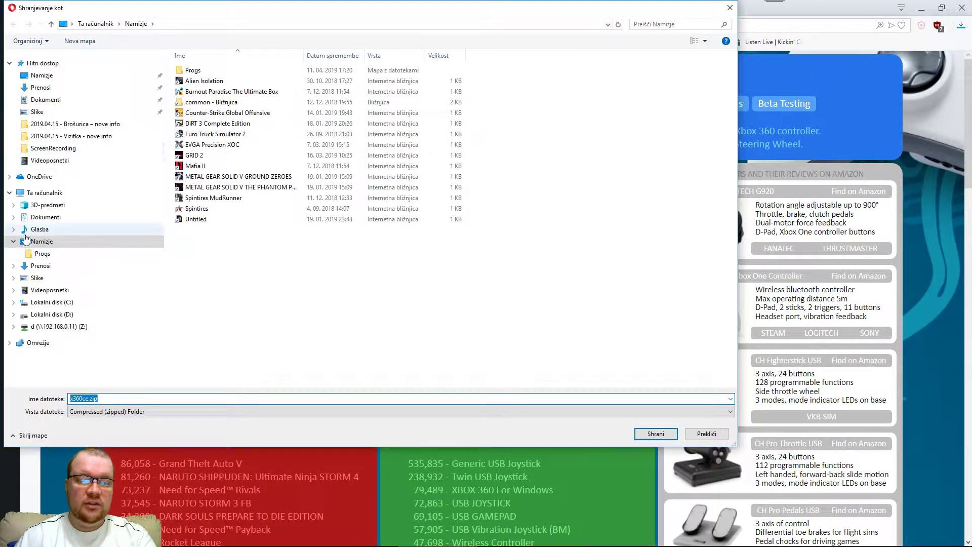
pyautogui.click(644, 435)
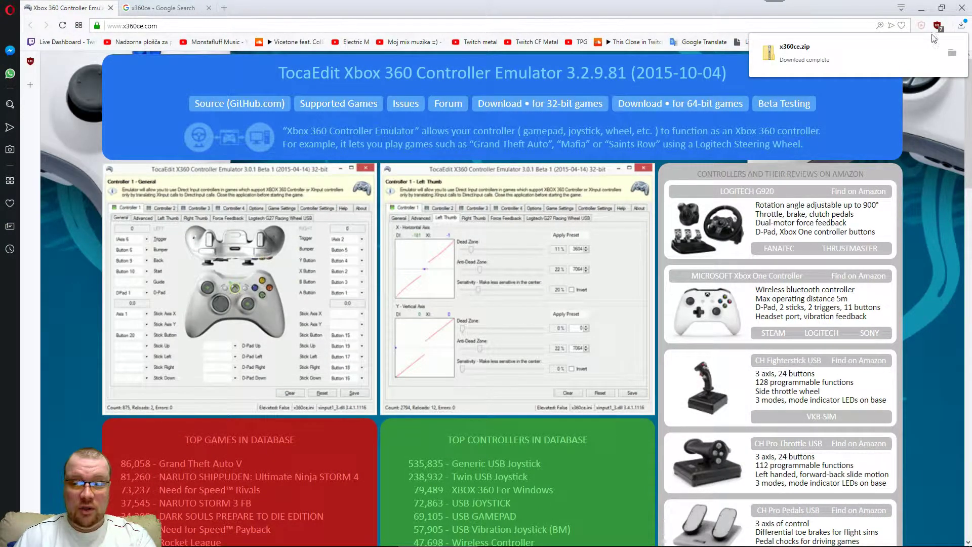
pyautogui.click(922, 7)
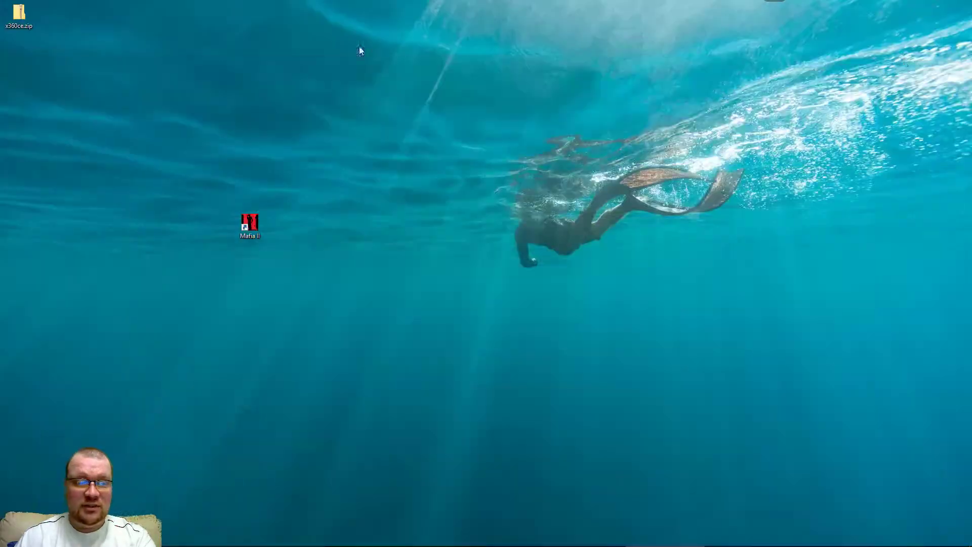
# Move x360ce.zip beside the Mafia II shortcut and bring up its 7-Zip extract options.
pyautogui.moveTo(11, 7); pyautogui.dragTo(260, 274)
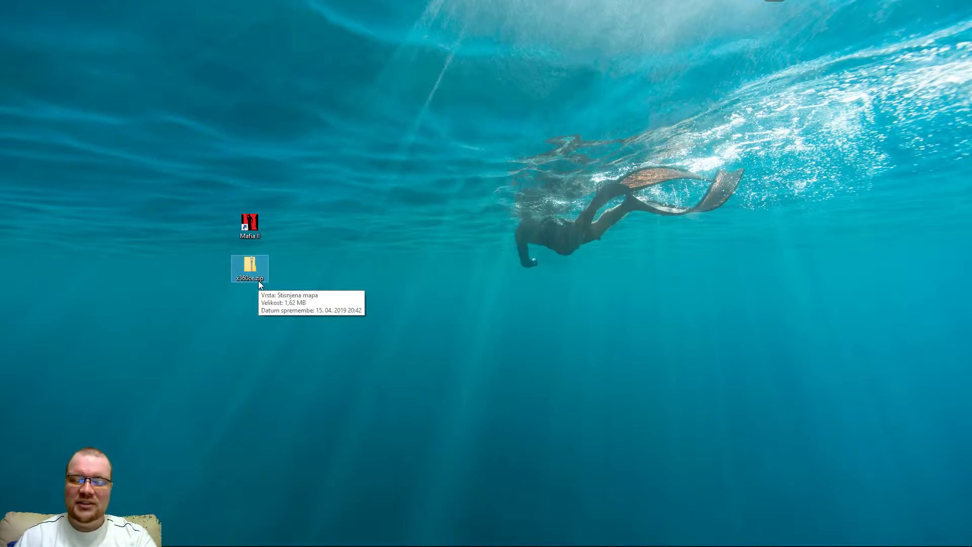
pyautogui.rightClick(251, 266)
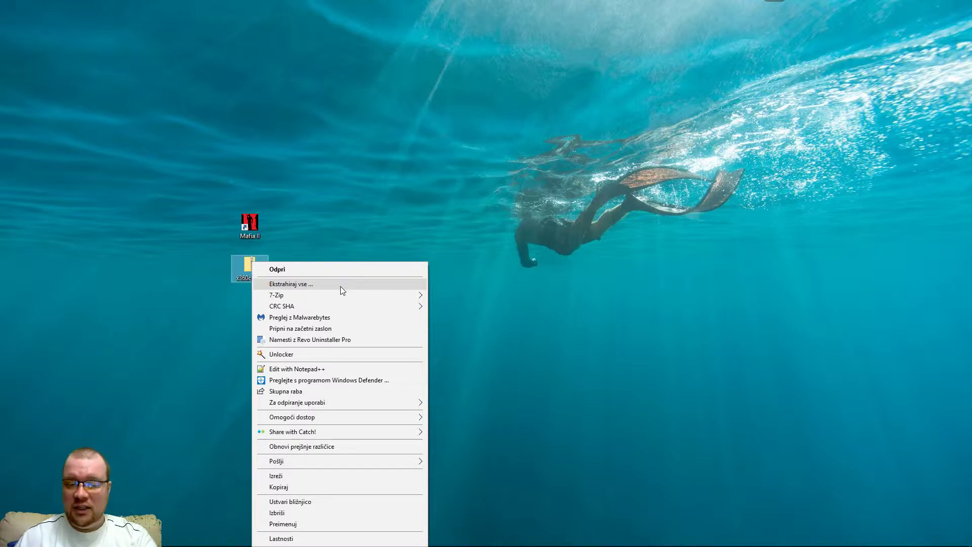
pyautogui.moveTo(383, 294)
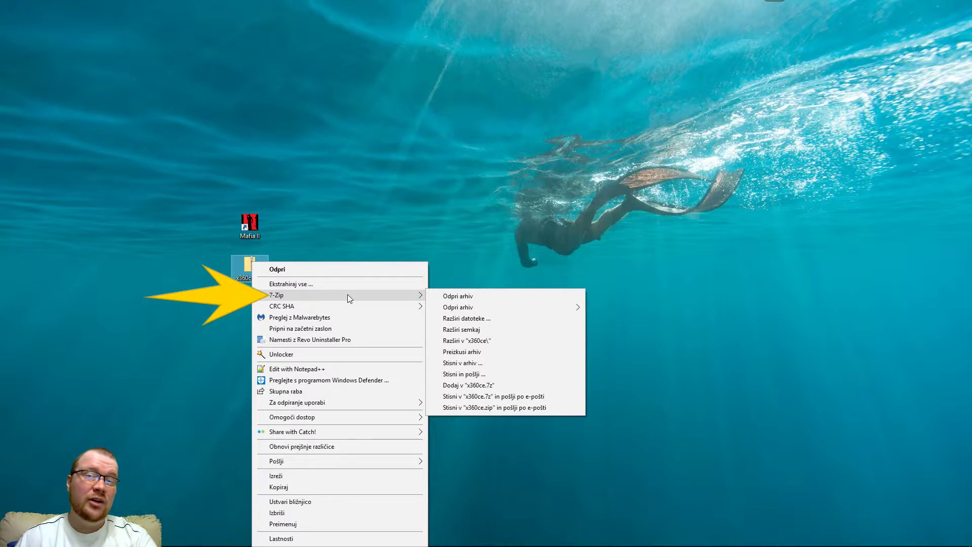
# Extract x360ce.exe to the desktop with 7-Zip Extract Here and place it beside x360ce.zip.
pyautogui.click(494, 330)
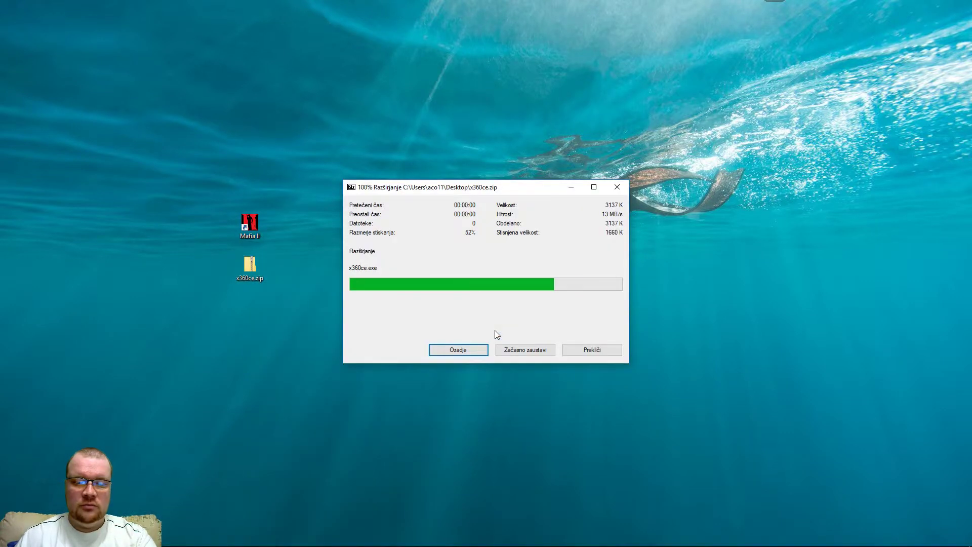
pyautogui.moveTo(25, 21); pyautogui.dragTo(63, 23)
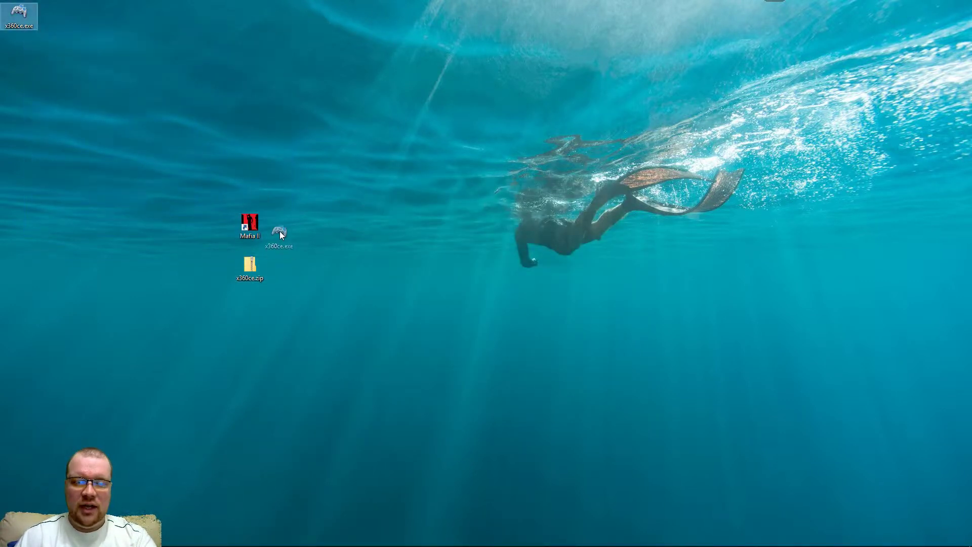
pyautogui.moveTo(284, 251); pyautogui.dragTo(285, 262)
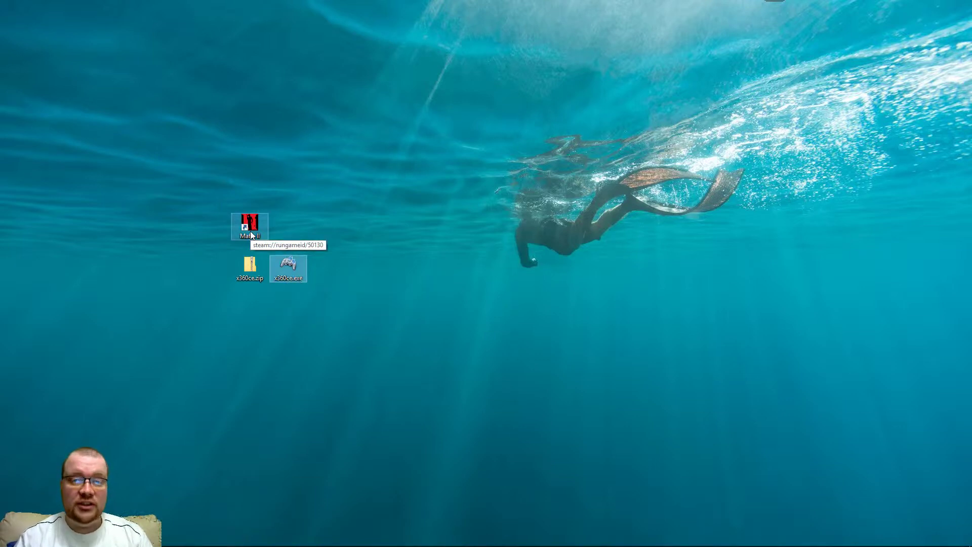
# Restore the Mafia II pc folder window and move x360ce.exe into it beside mafia2.exe.
pyautogui.moveTo(215, 545)
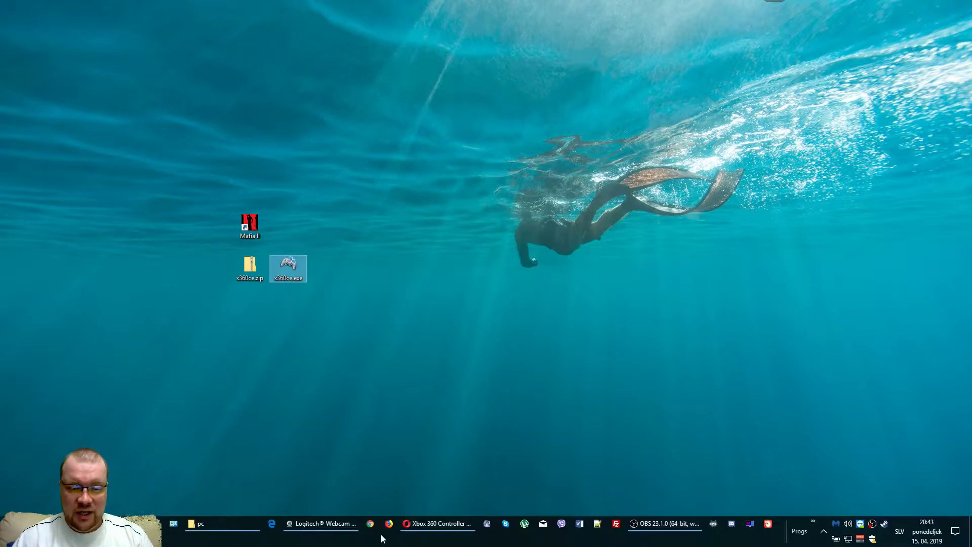
pyautogui.click(212, 525)
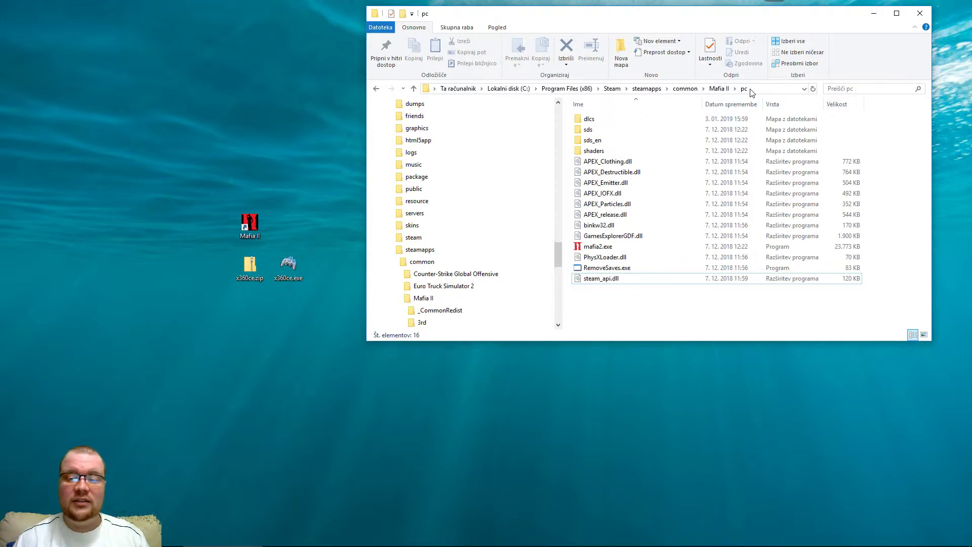
pyautogui.click(600, 248)
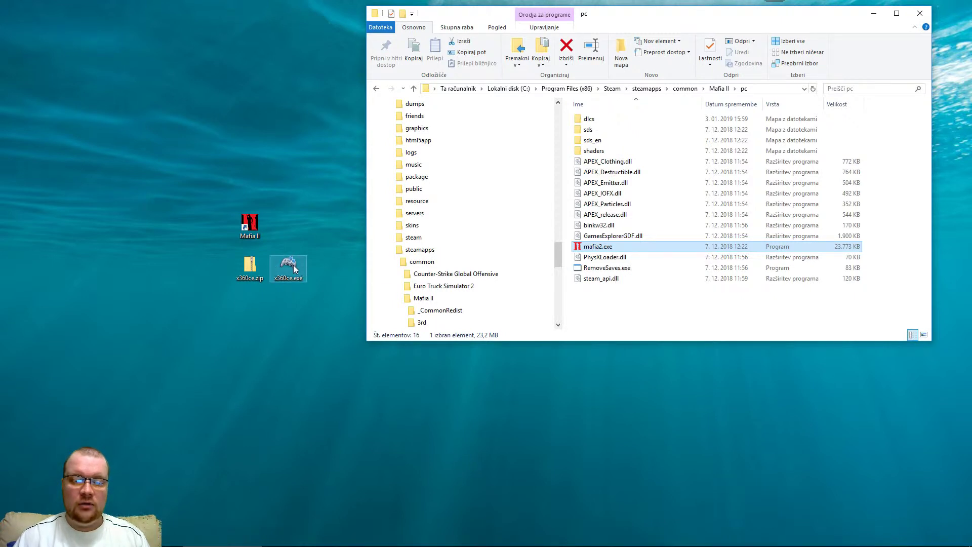
pyautogui.moveTo(294, 267); pyautogui.dragTo(675, 296)
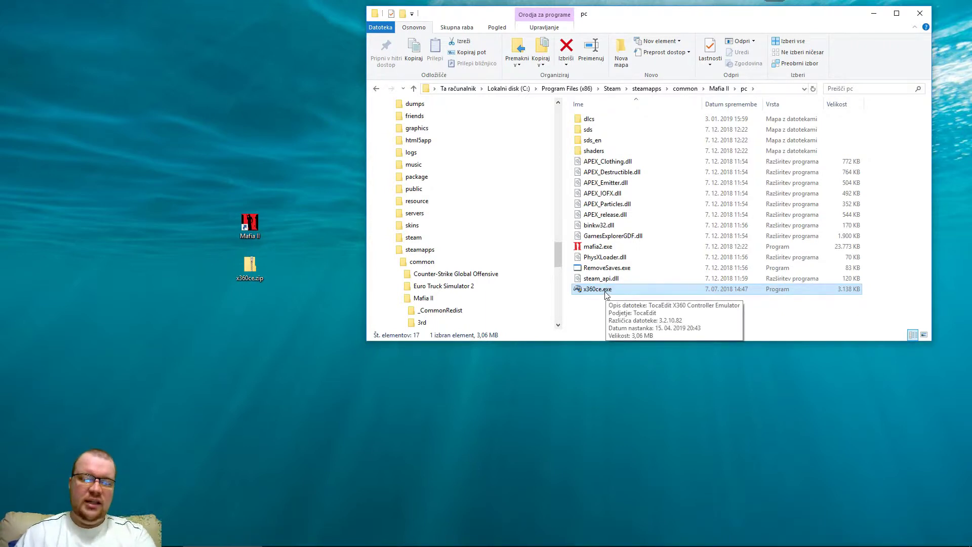
# Create a desktop shortcut to x360ce.exe next to Mafia II and x360ce.zip.
pyautogui.moveTo(607, 294); pyautogui.dragTo(290, 233)
pyautogui.moveTo(290, 192); pyautogui.dragTo(288, 234)
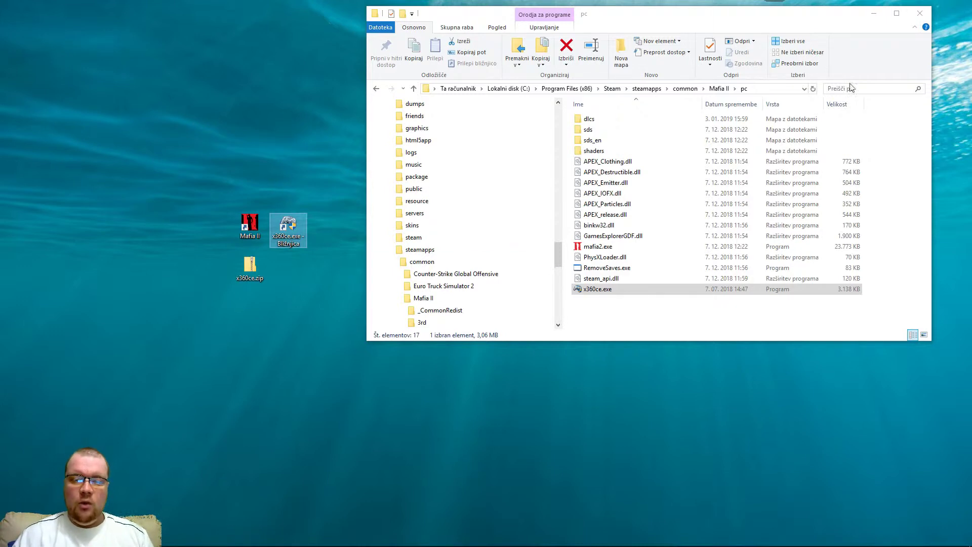
pyautogui.click(874, 14)
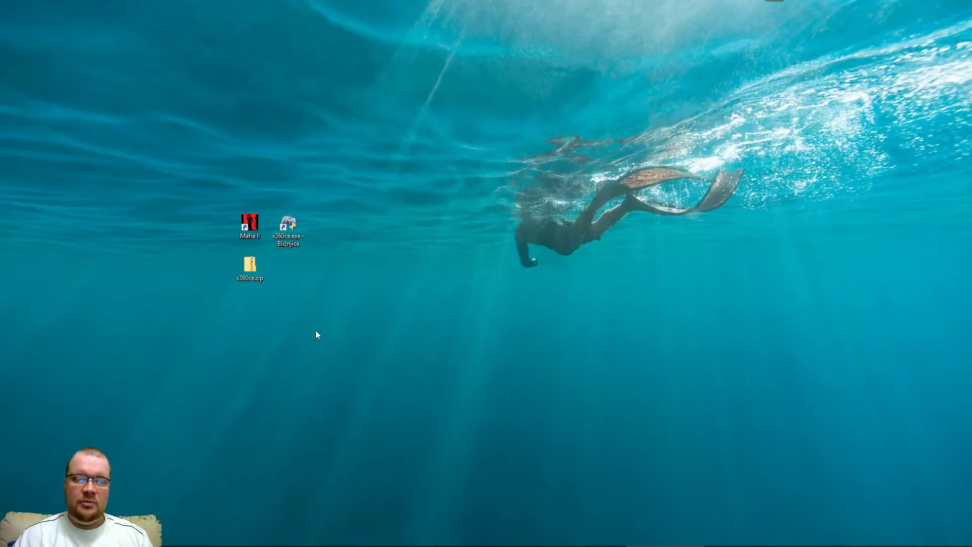
# Launch x360ce from its desktop shortcut and create the missing xinput1_3.dll.
pyautogui.click(288, 235)
pyautogui.press('Return')
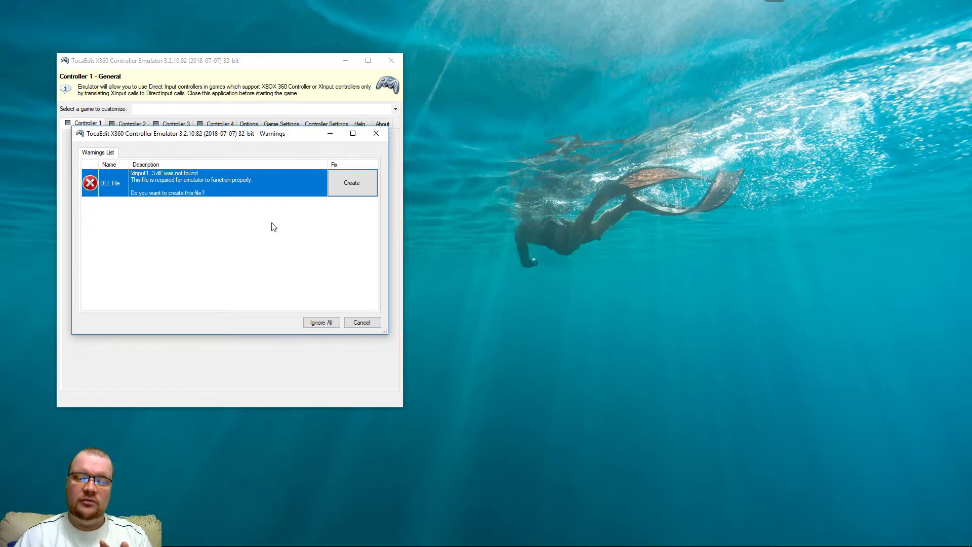
pyautogui.click(360, 195)
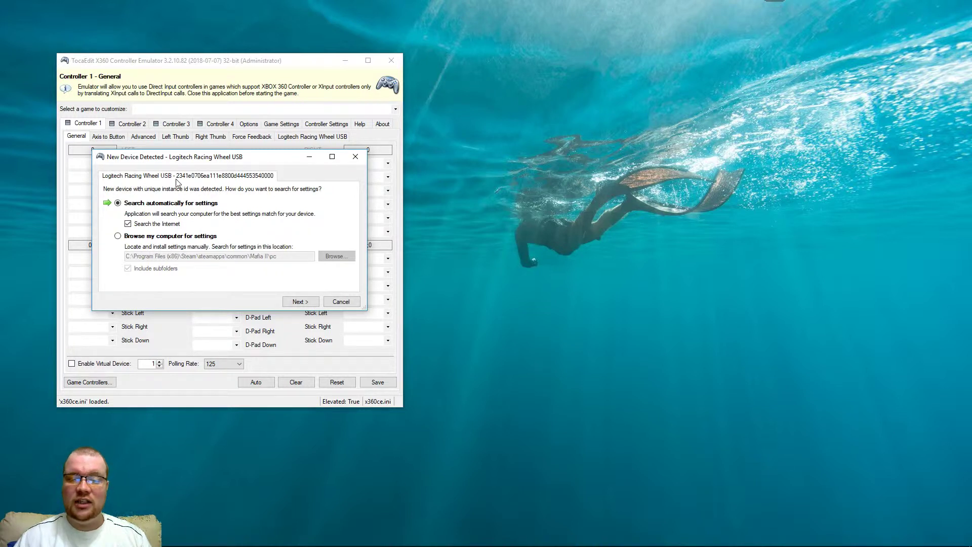
# Search automatically for Logitech Racing Wheel USB settings and finish with the found configuration.
pyautogui.click(311, 301)
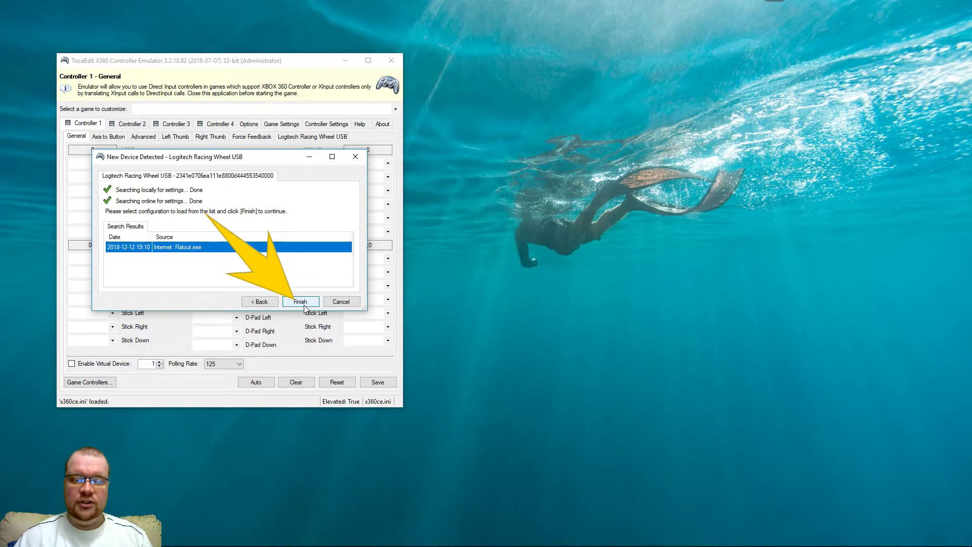
pyautogui.click(311, 302)
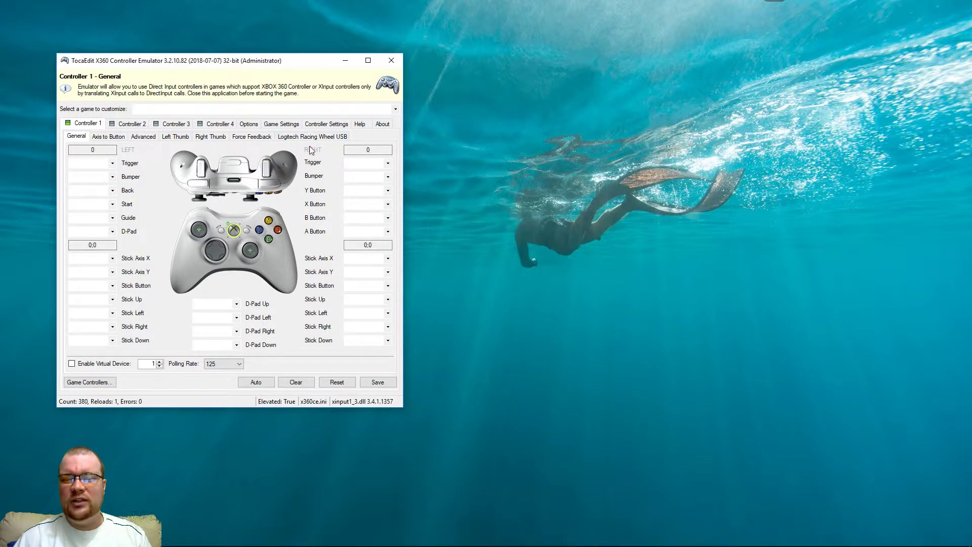
# Auto-map Controller 1 from the wheel, confirming Yes to fill all settings.
pyautogui.click(257, 383)
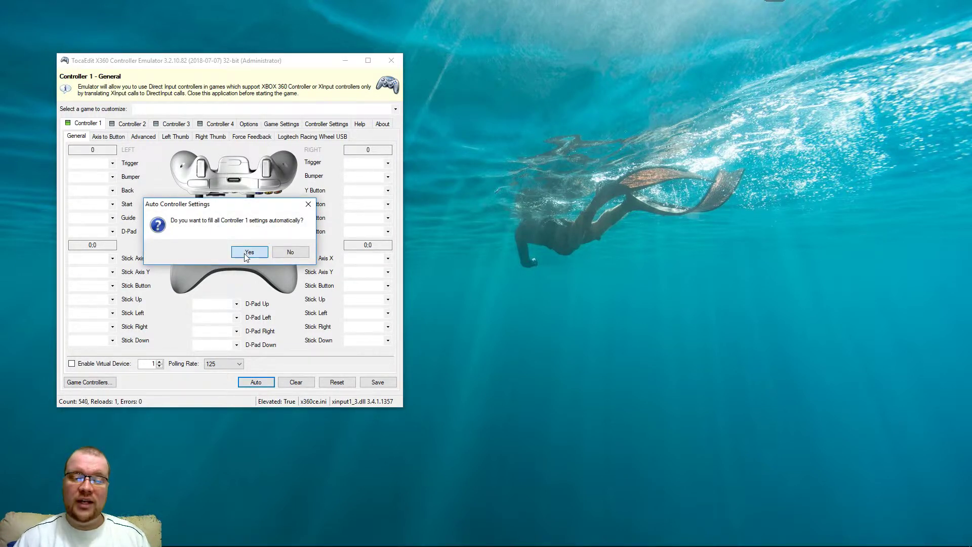
pyautogui.click(246, 256)
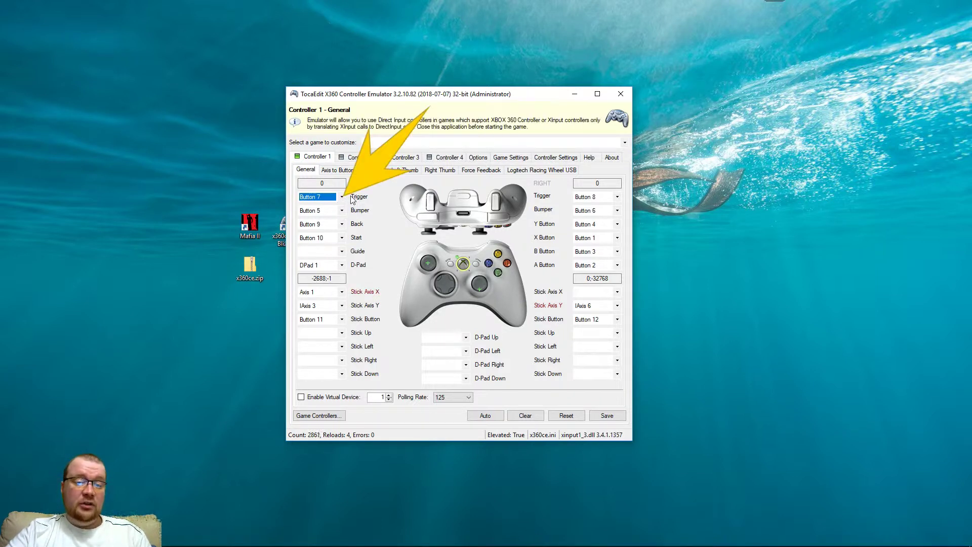
# Record the pedals as left trigger (IAxis 6) and right trigger (IAxis 2), and empty right Stick Axis Y.
pyautogui.click(342, 198)
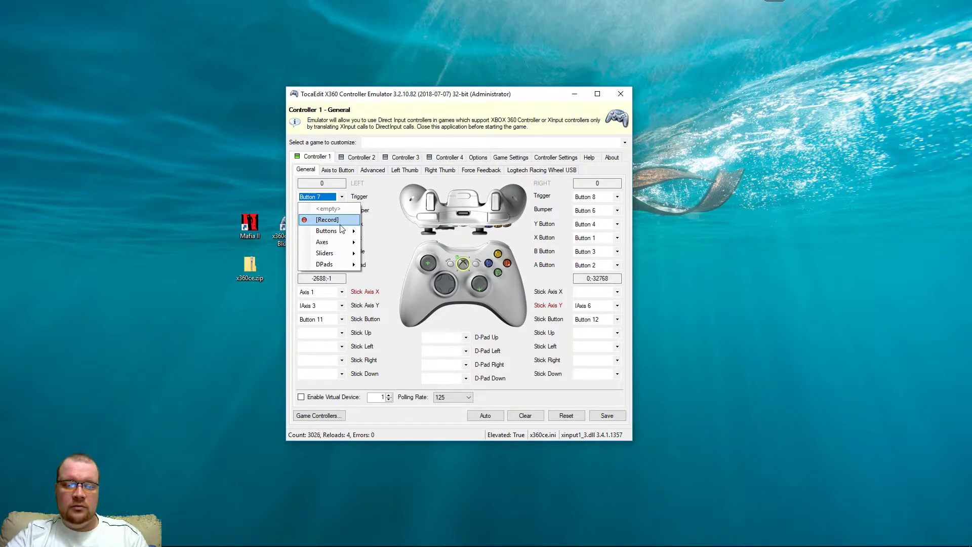
pyautogui.click(338, 220)
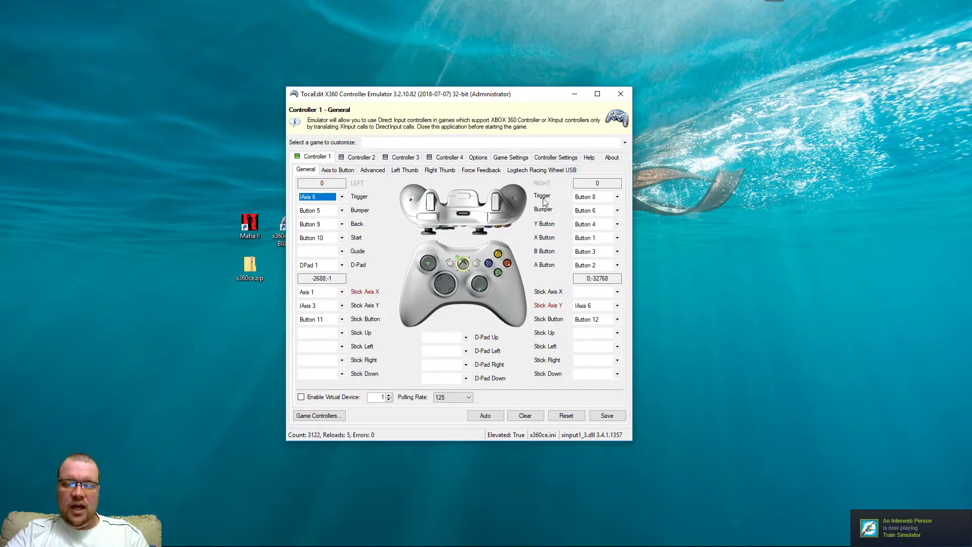
pyautogui.click(617, 197)
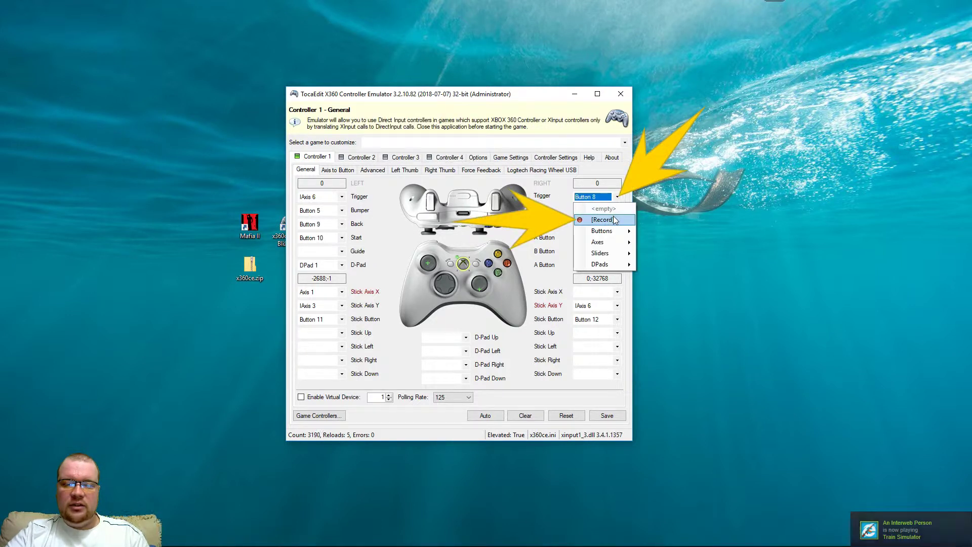
pyautogui.click(613, 217)
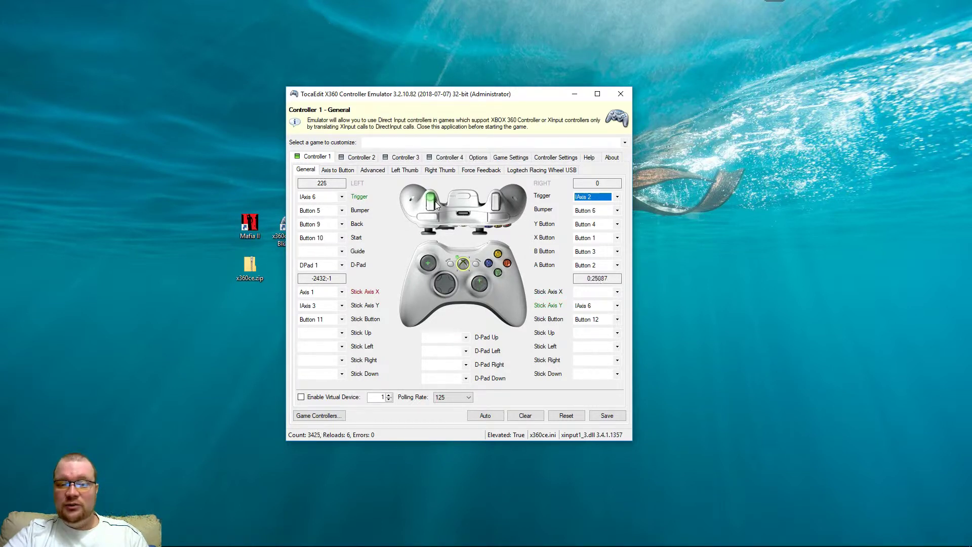
pyautogui.click(617, 306)
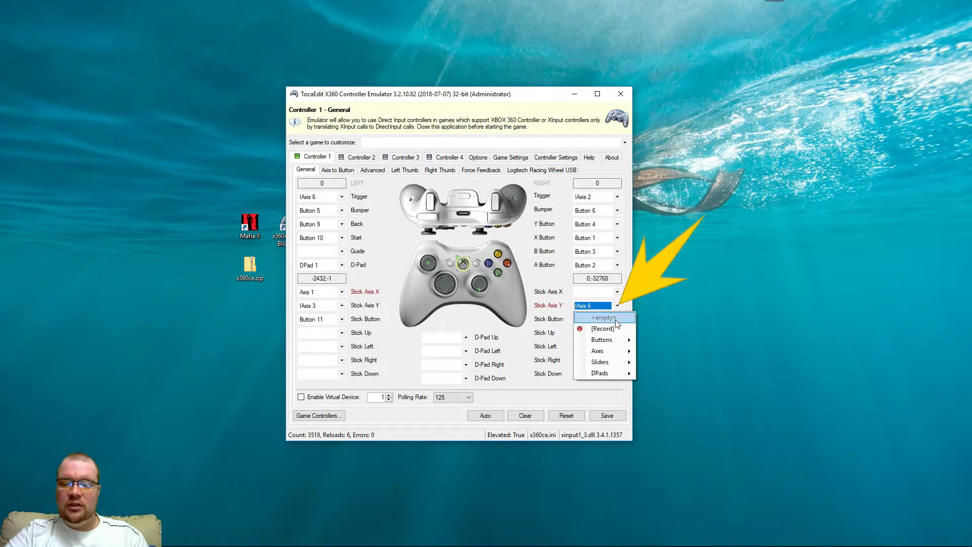
pyautogui.click(615, 319)
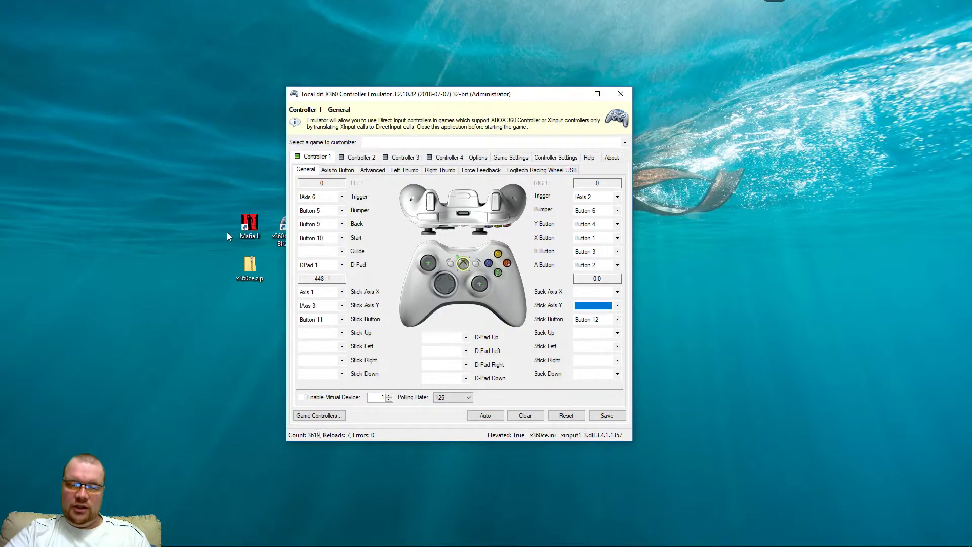
# Launch Mafia II, spin the car around in the alley and pull out into the street.
pyautogui.doubleClick(245, 226)
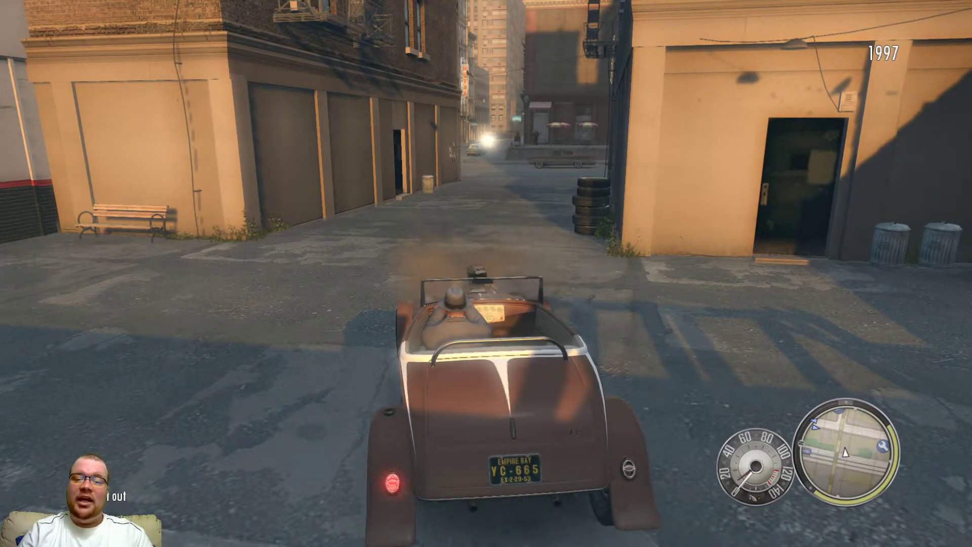
pyautogui.press('w')
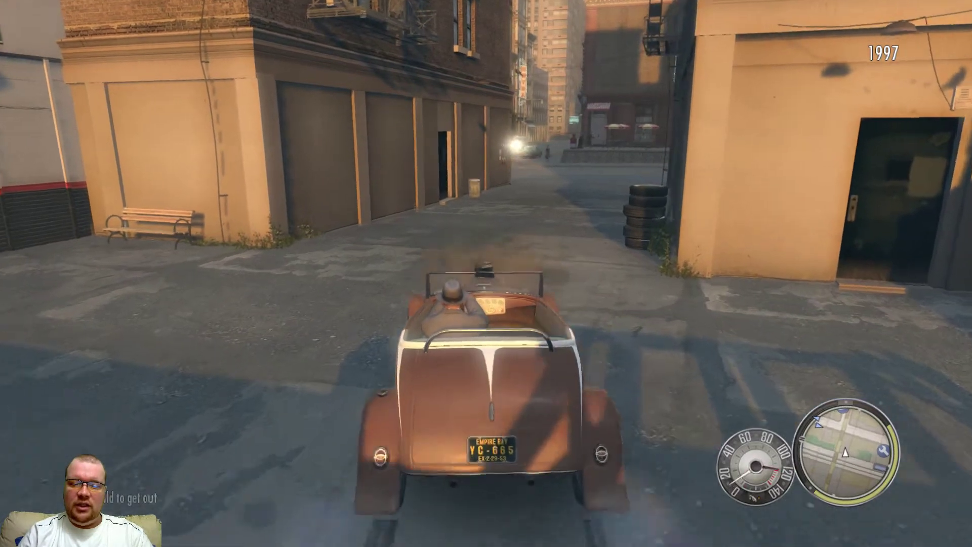
pyautogui.press('a')
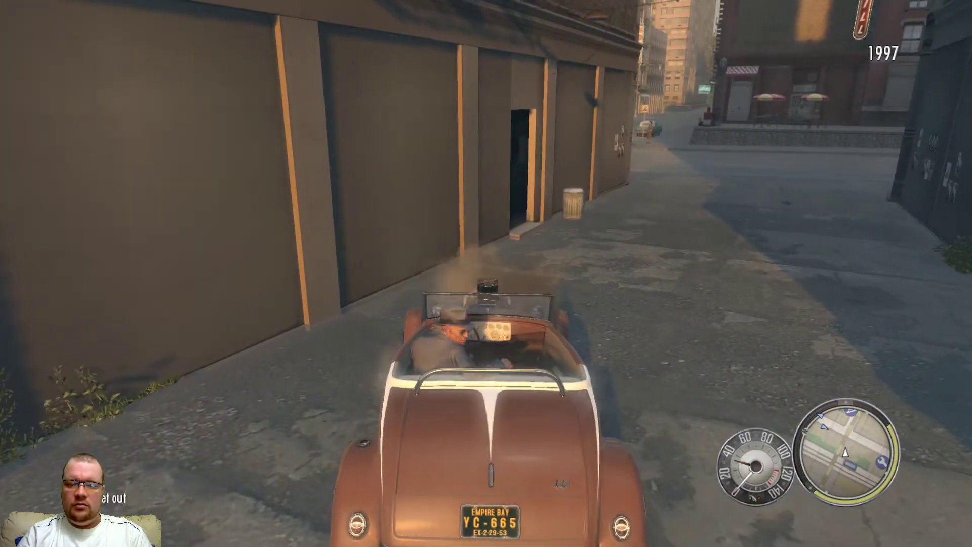
pyautogui.press('space')
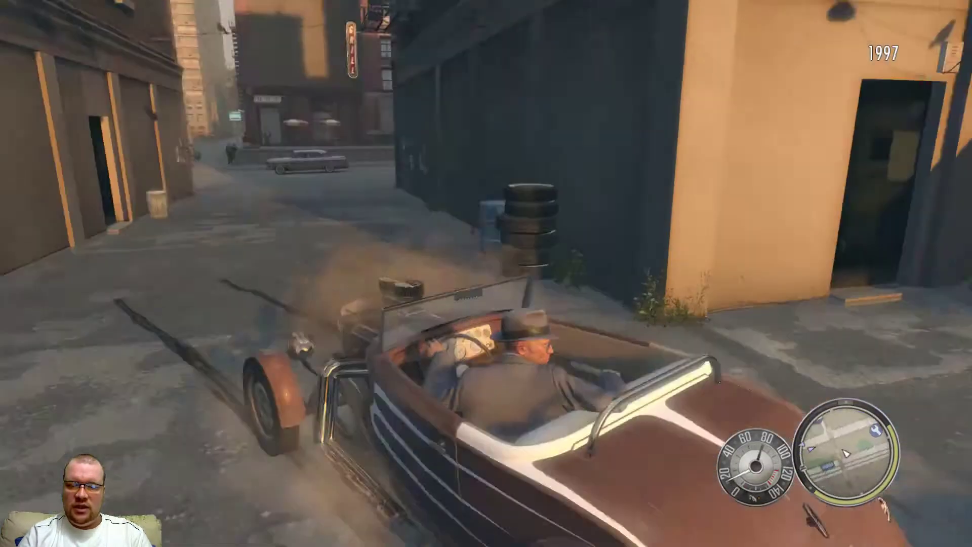
pyautogui.press('w')
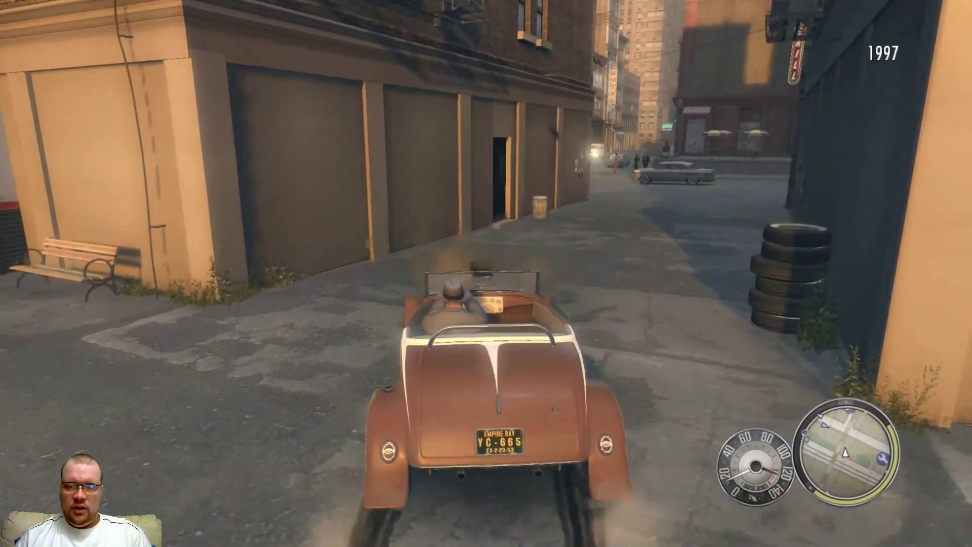
pyautogui.press('d')
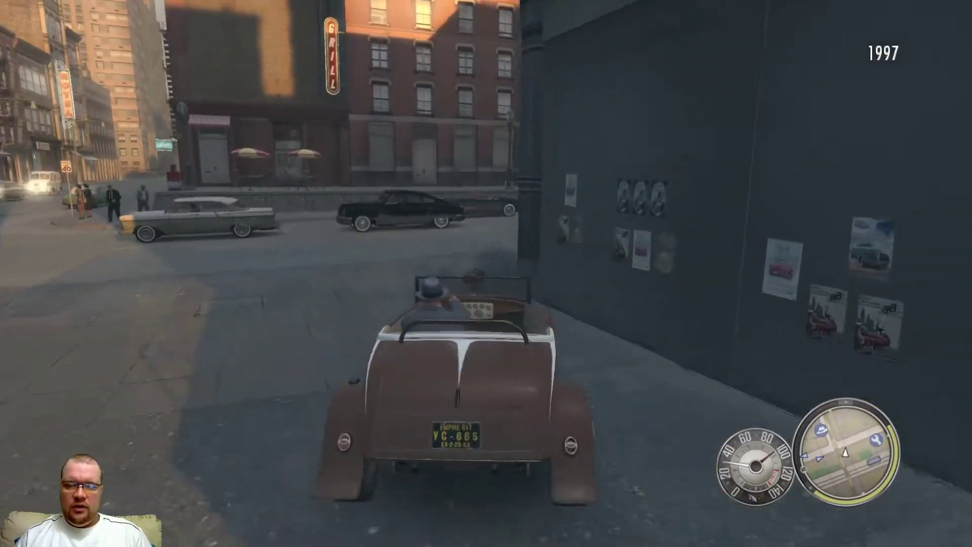
pyautogui.press('a')
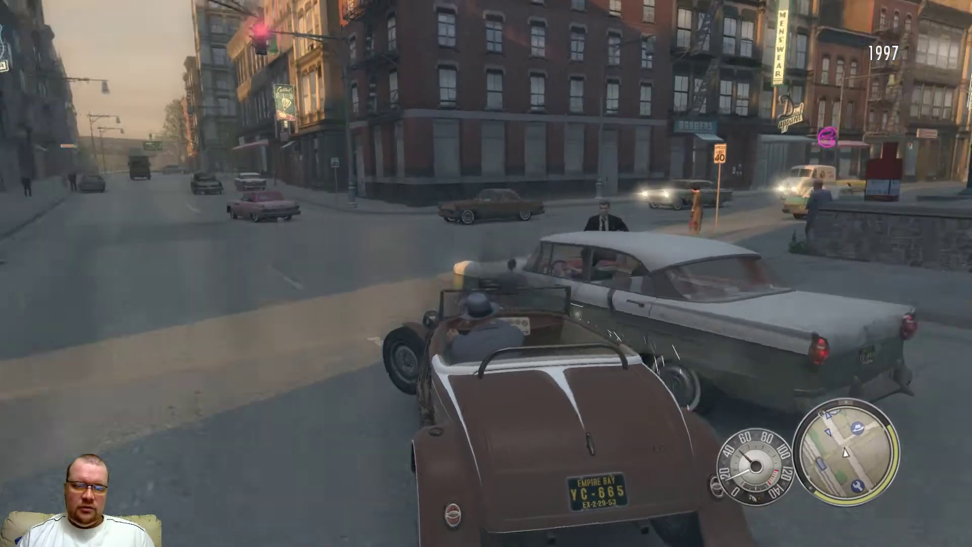
# Steer past the grey sedan toward the truck, then quit the game with Alt+F4.
pyautogui.press('a')
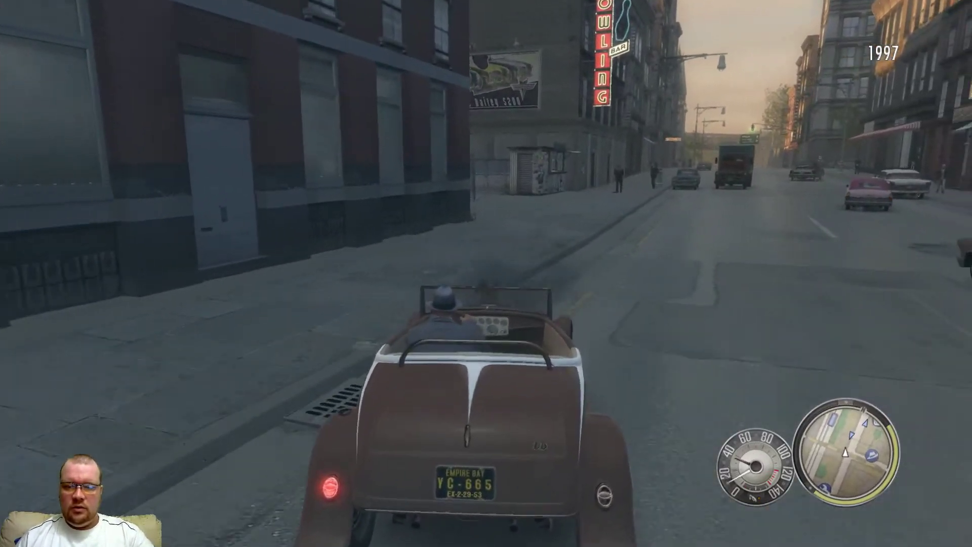
pyautogui.press('w')
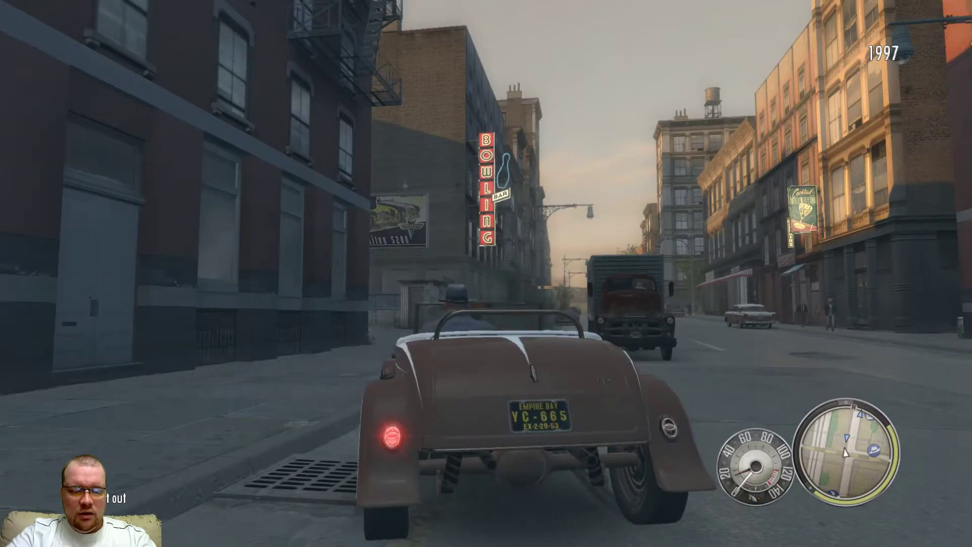
pyautogui.hotkey('alt', 'F4')
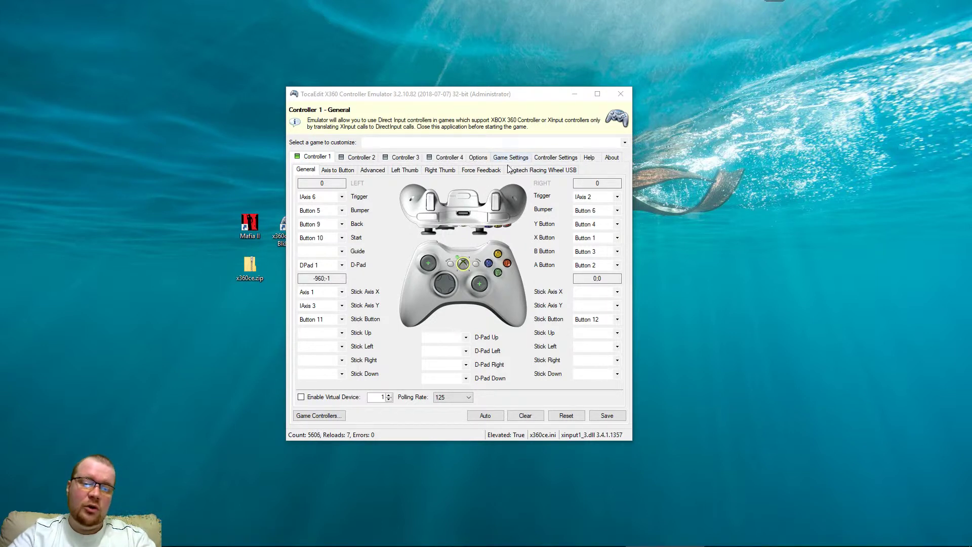
# Add mafia2.exe from Steam\steamapps\common\Mafia II\pc to the Game Settings list.
pyautogui.click(522, 160)
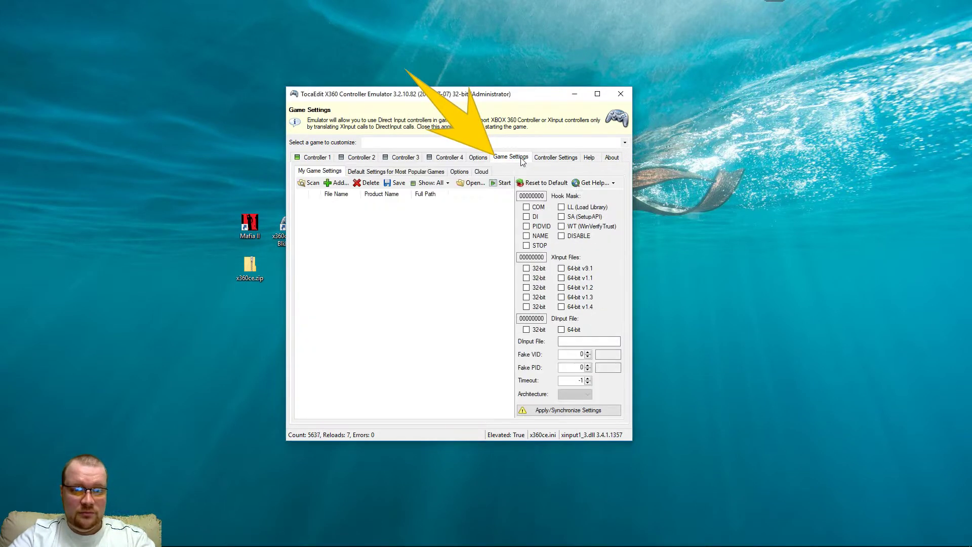
pyautogui.click(341, 185)
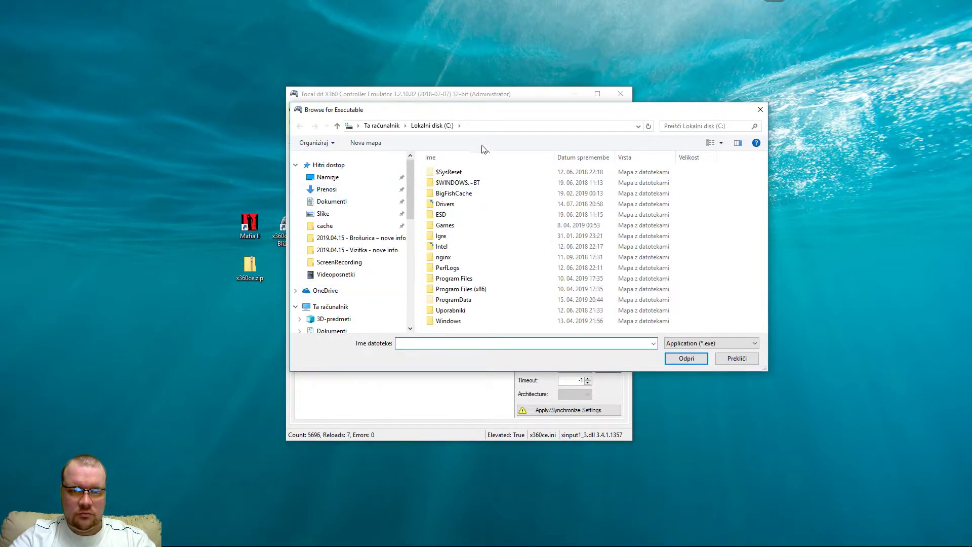
pyautogui.click(481, 126)
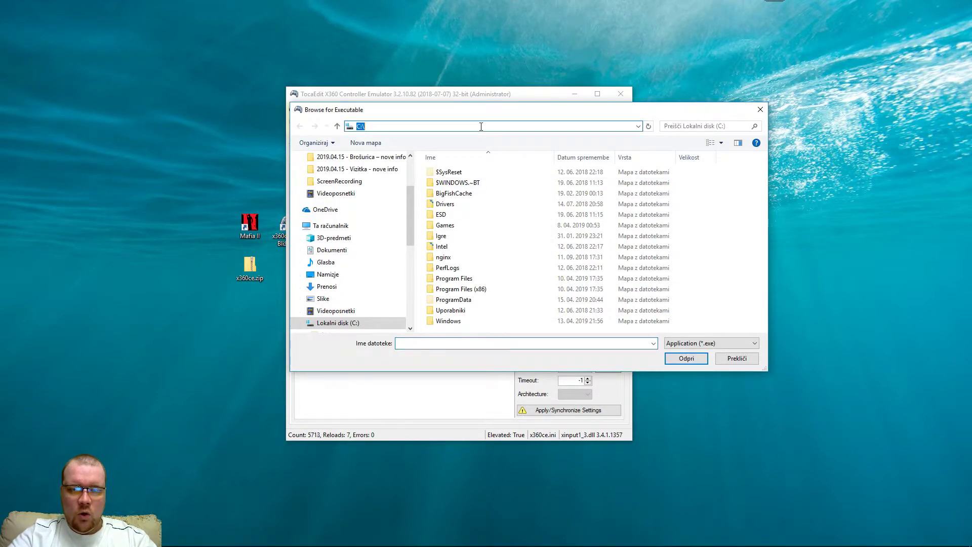
pyautogui.click(638, 126)
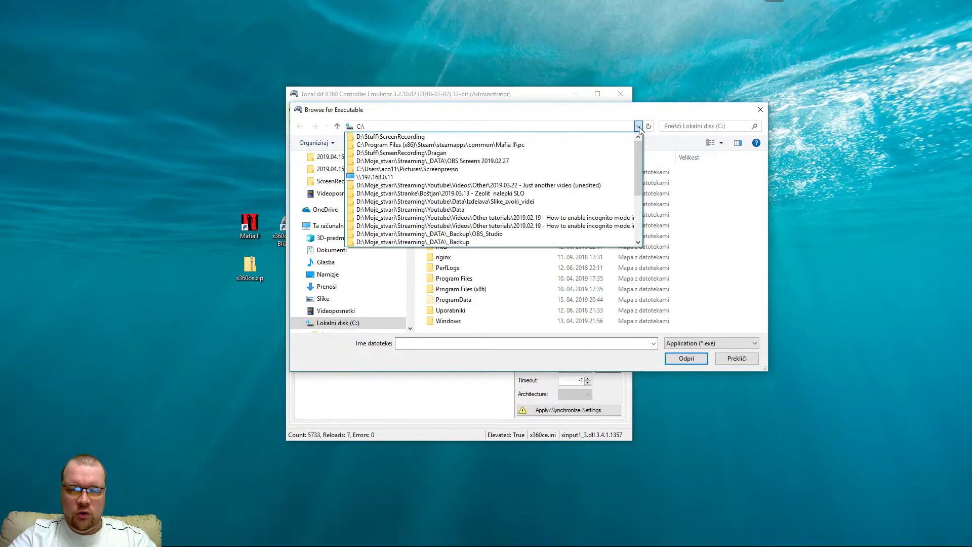
pyautogui.click(610, 144)
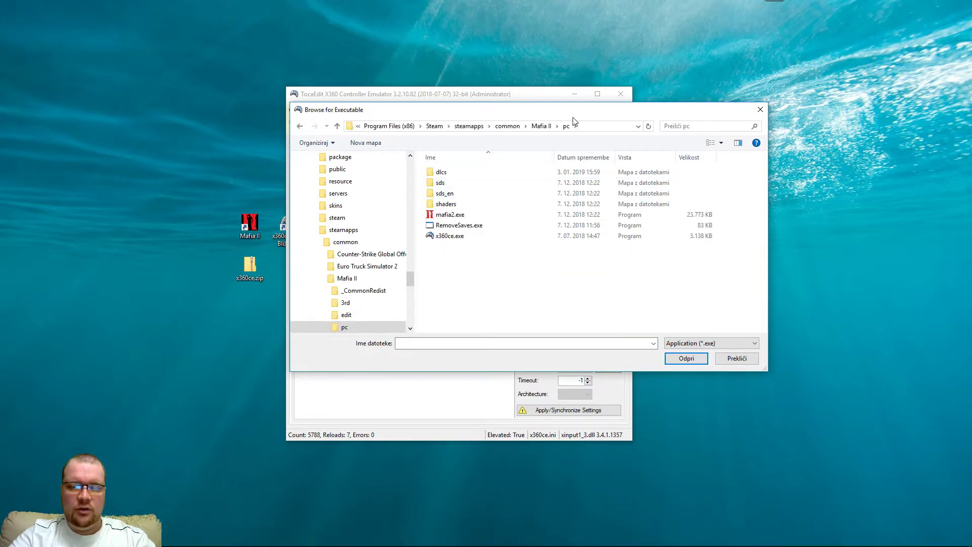
pyautogui.click(470, 216)
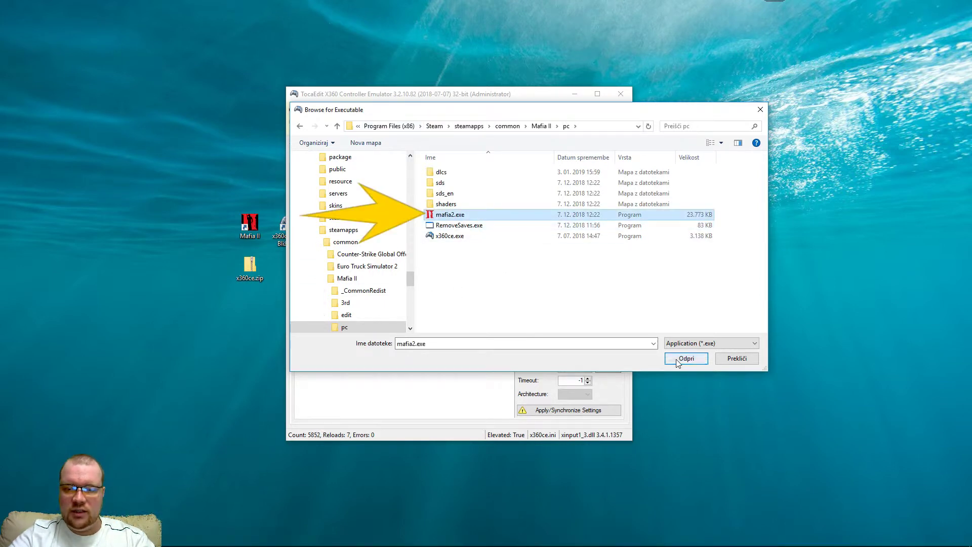
pyautogui.click(678, 362)
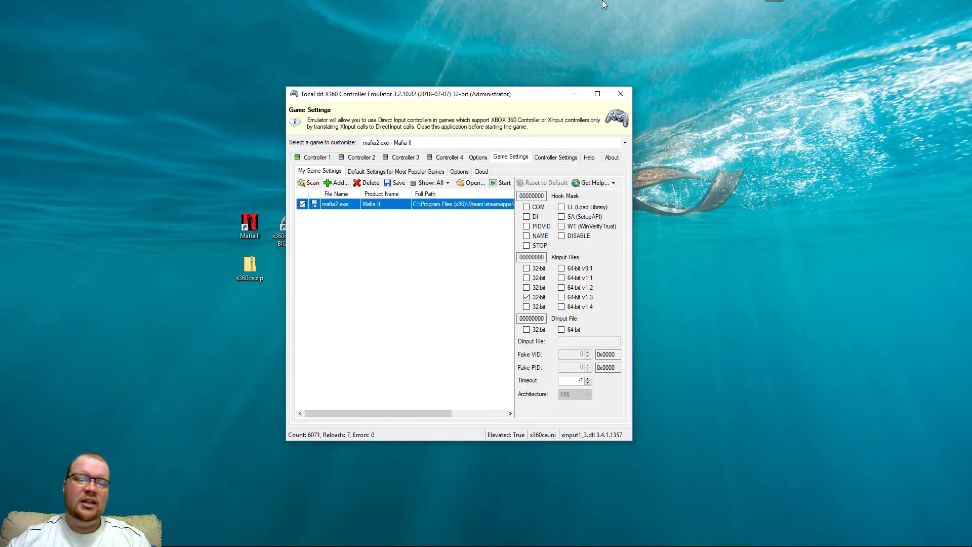
# Review Controller 1's Axis to Button, Advanced, thumb and Force Feedback pages, ending on Logitech Racing Wheel USB.
pyautogui.click(322, 158)
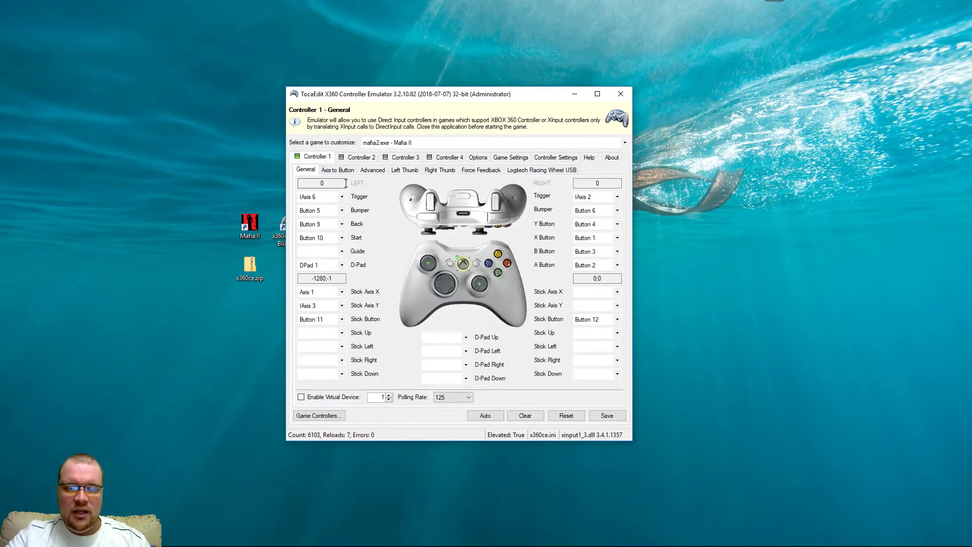
pyautogui.click(346, 171)
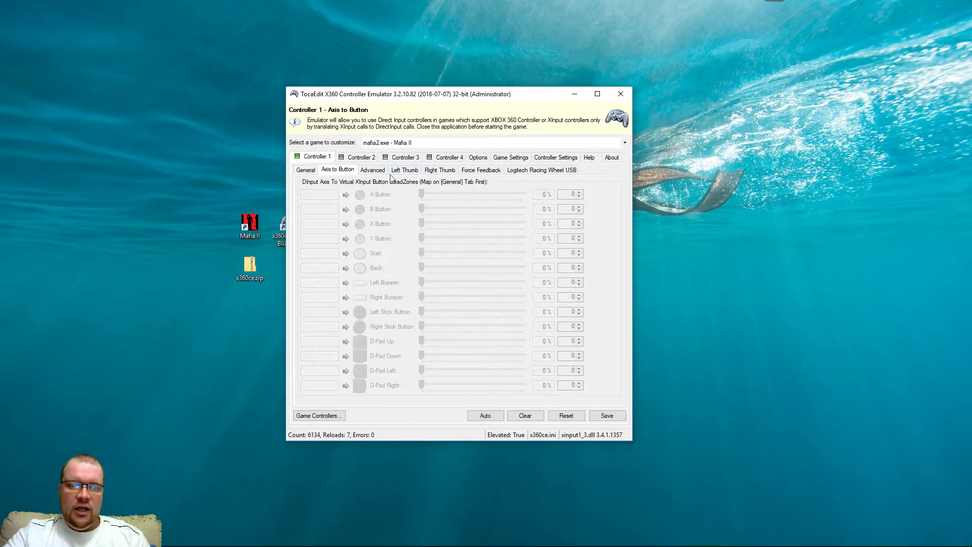
pyautogui.click(377, 172)
pyautogui.click(405, 172)
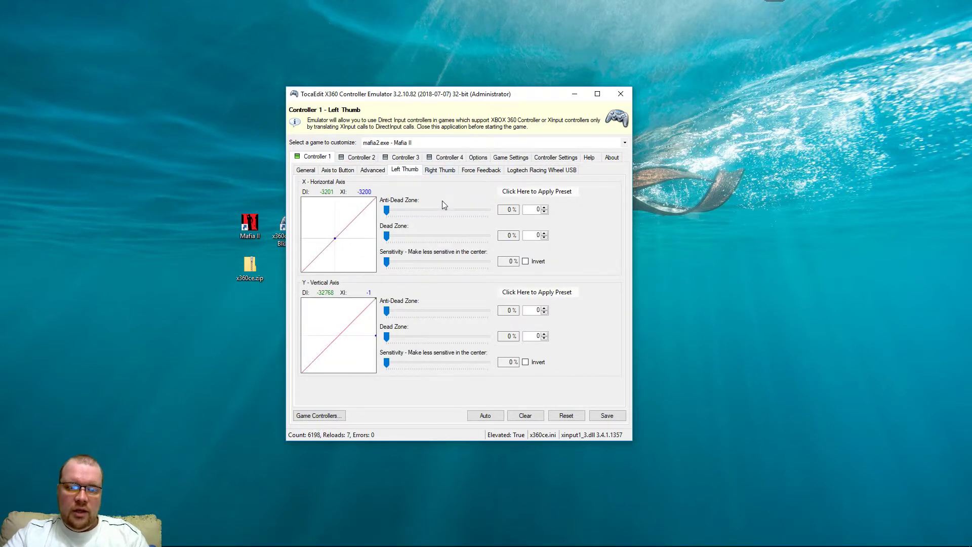
pyautogui.click(439, 170)
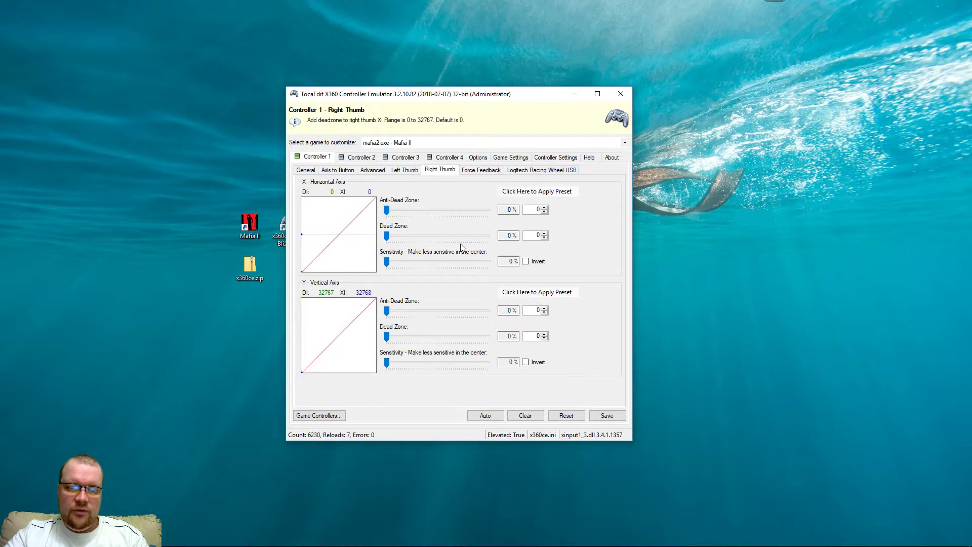
pyautogui.click(483, 170)
pyautogui.click(538, 171)
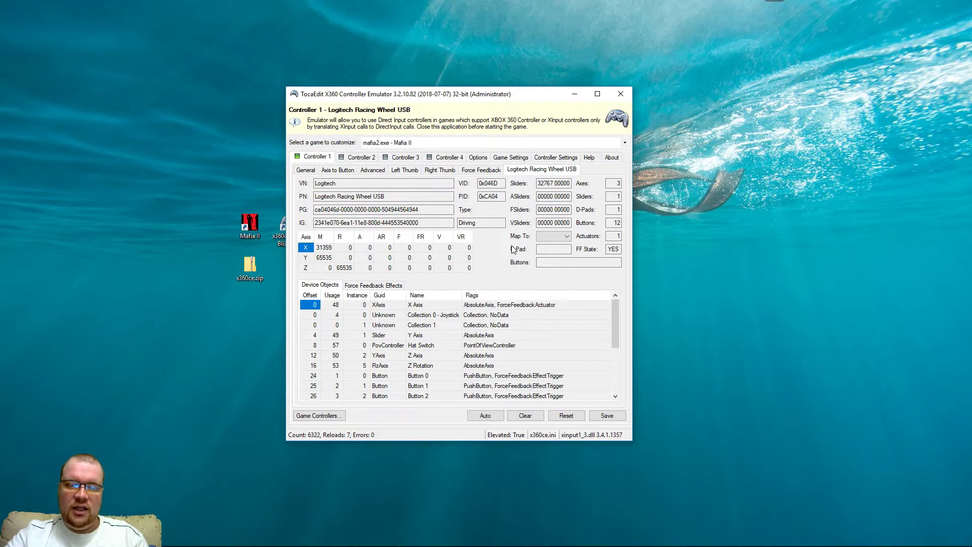
# Go back to Controller 1's General mapping page.
pyautogui.click(312, 170)
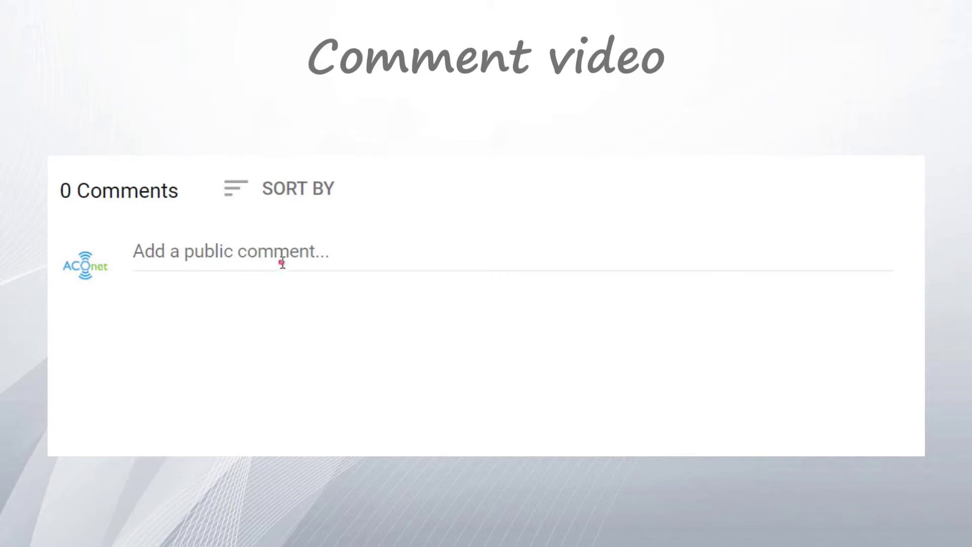
# Post the comment 'Great video, keep it up =)' on the video.
pyautogui.click(282, 263)
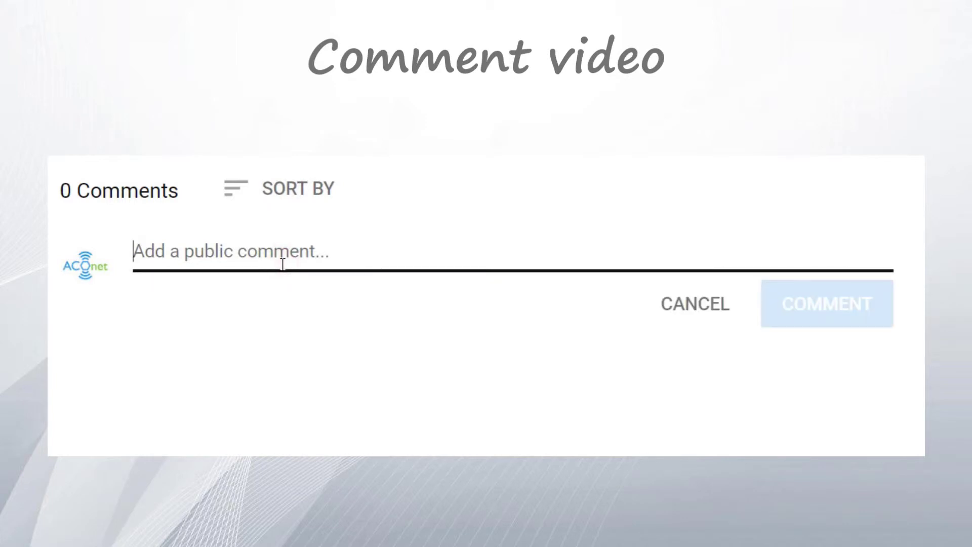
pyautogui.write('Great video, keep it up =)')
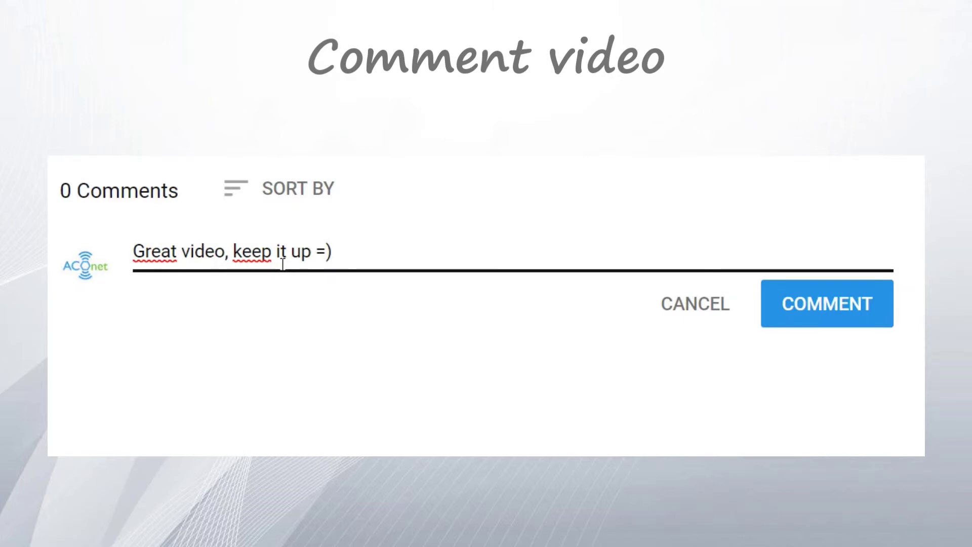
pyautogui.click(847, 312)
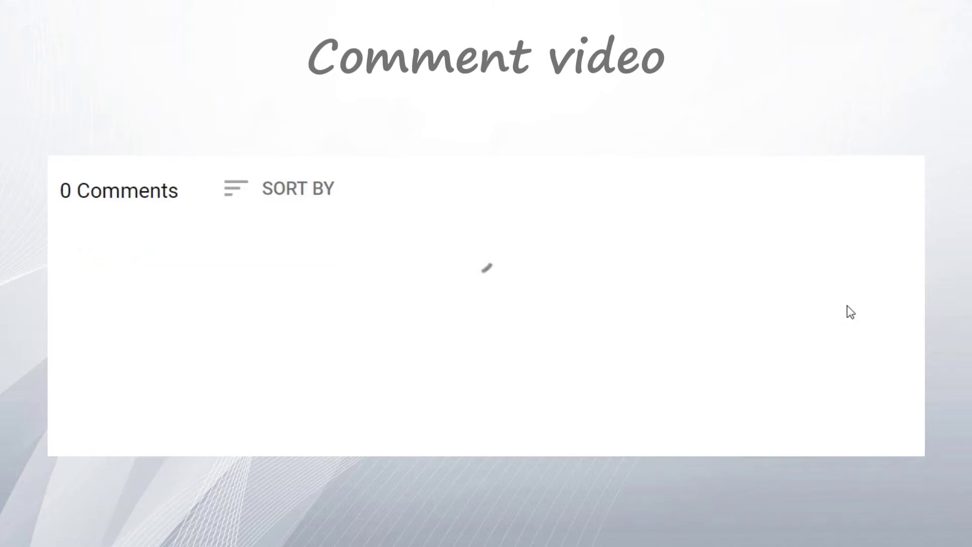